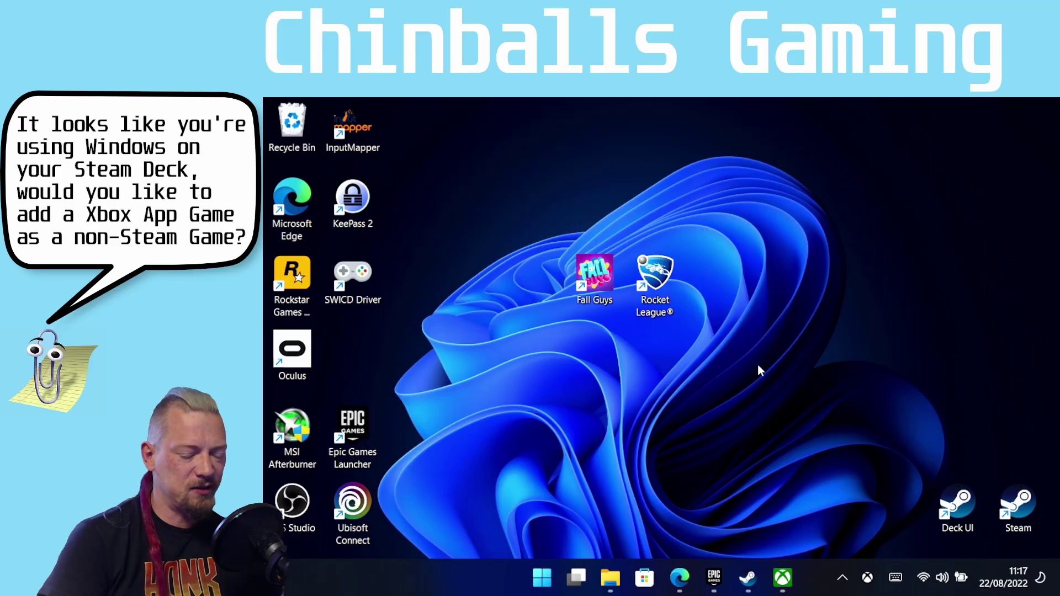
Create a Cuphead desktop shortcut from the Xbox app's My Library, then minimize the app.
click(783, 579)
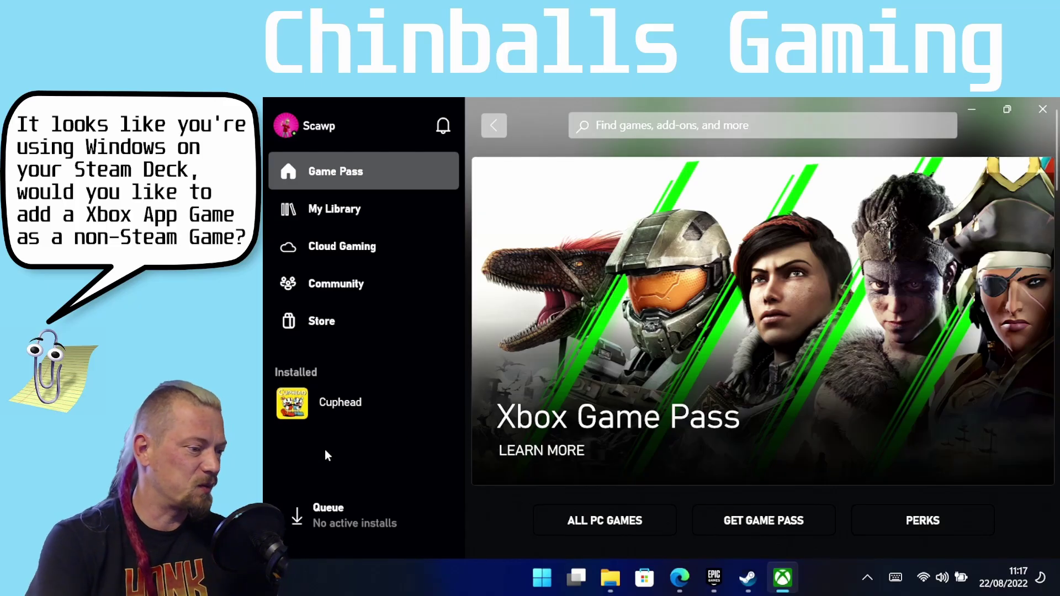
mouse_move(305, 424)
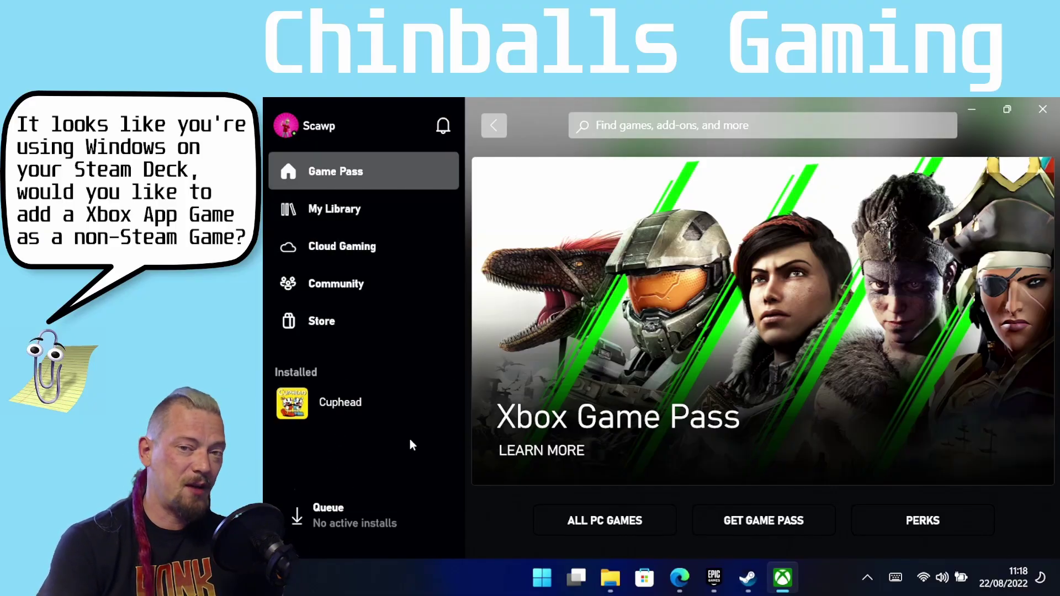
mouse_move(354, 413)
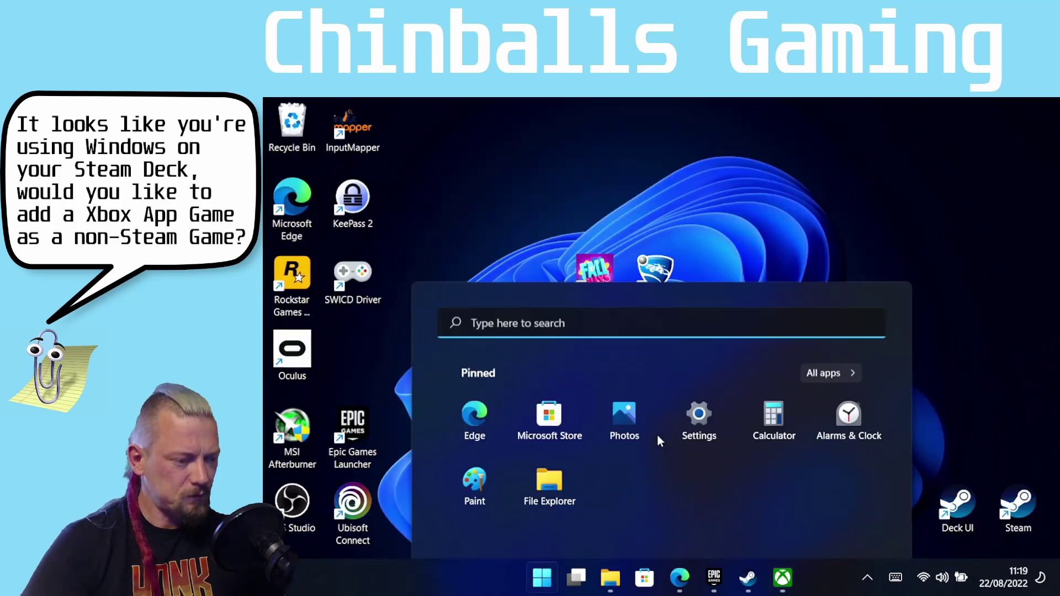
text(x)
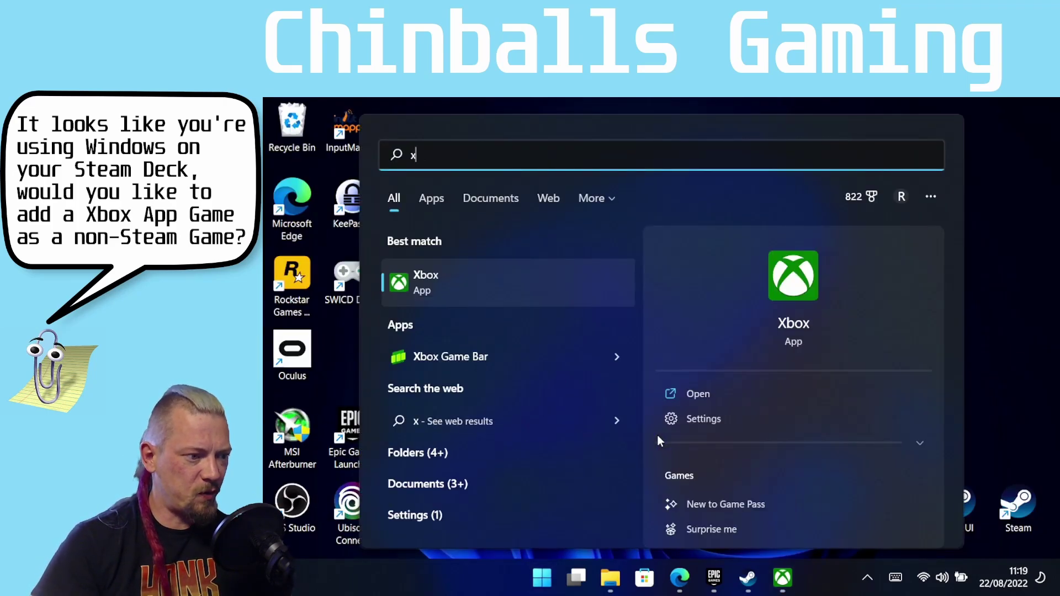
key(Return)
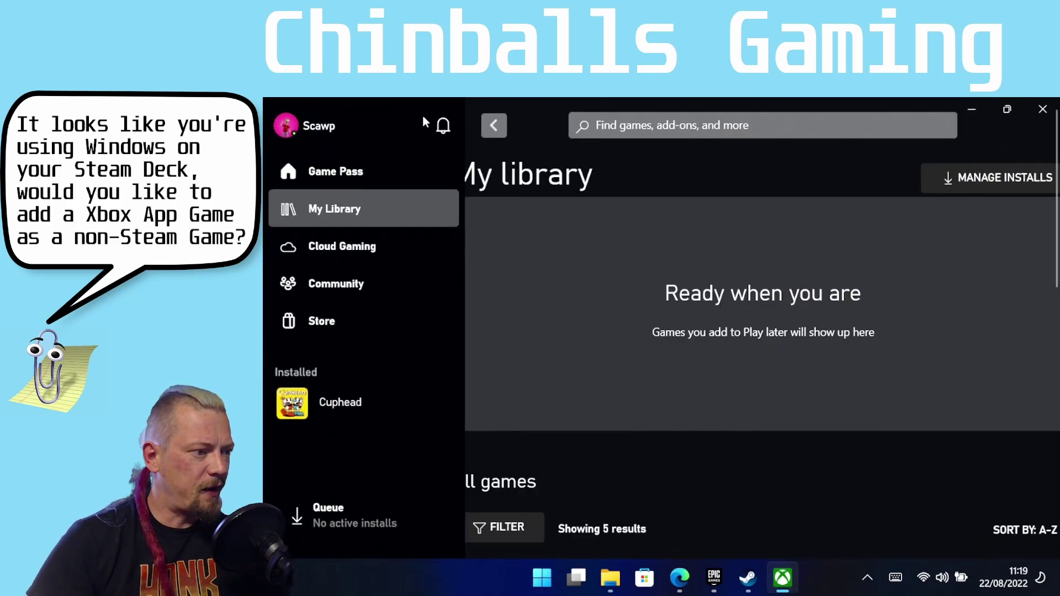
mouse_move(310, 419)
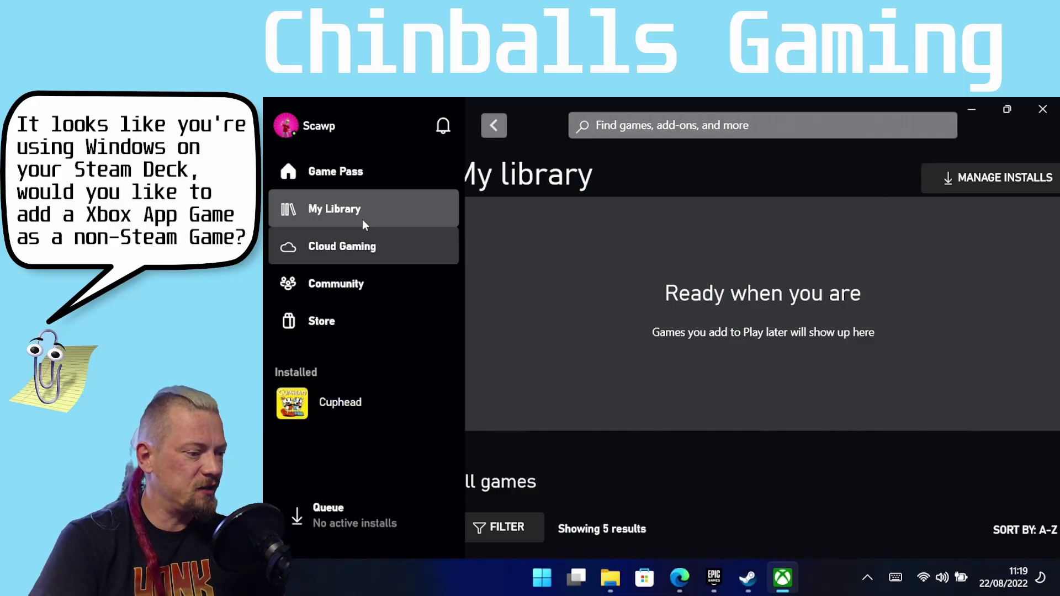
click(433, 404)
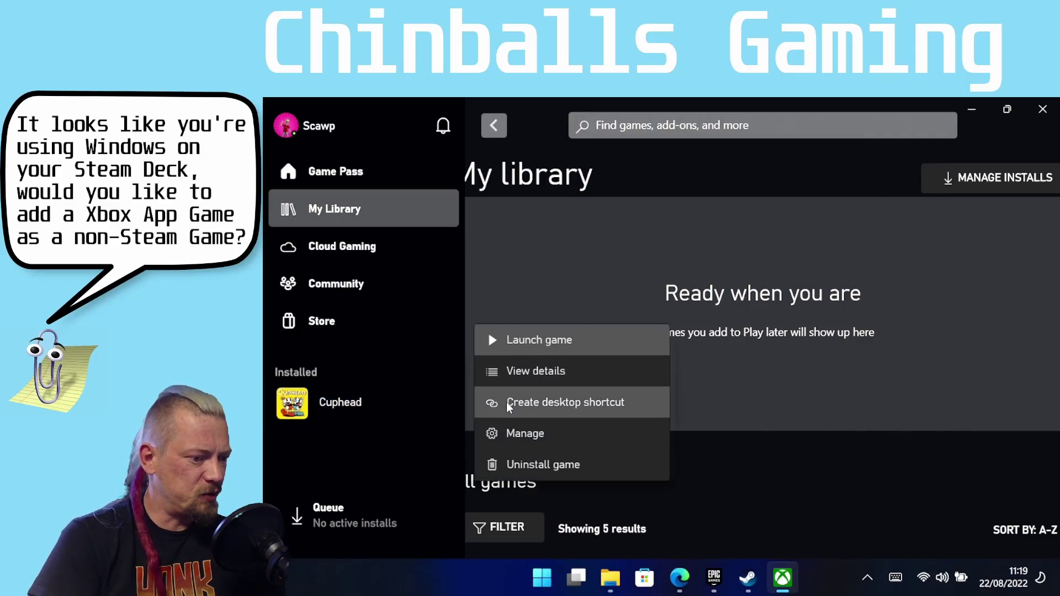
click(588, 402)
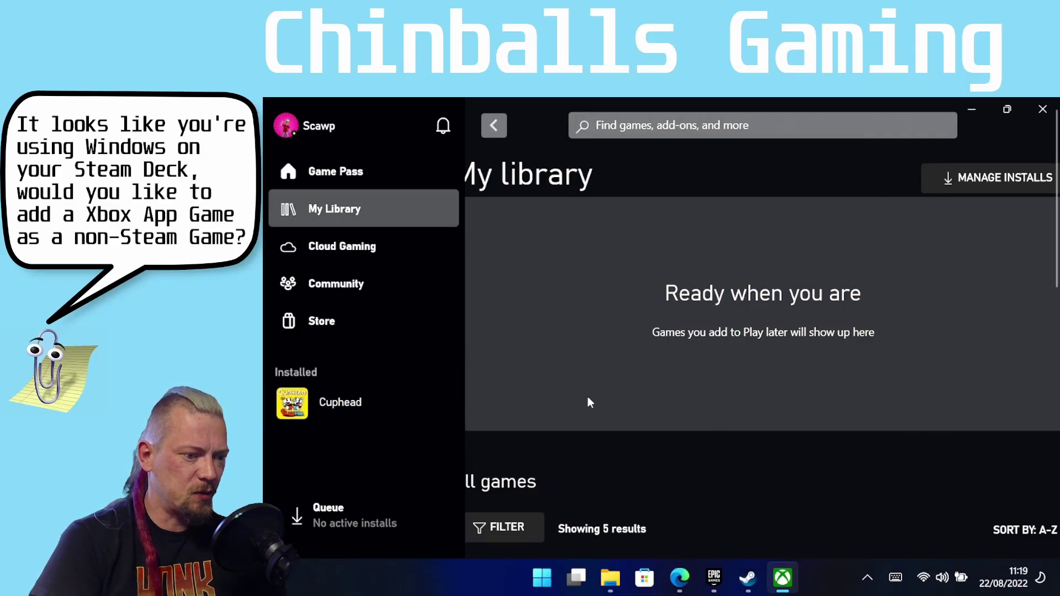
click(984, 99)
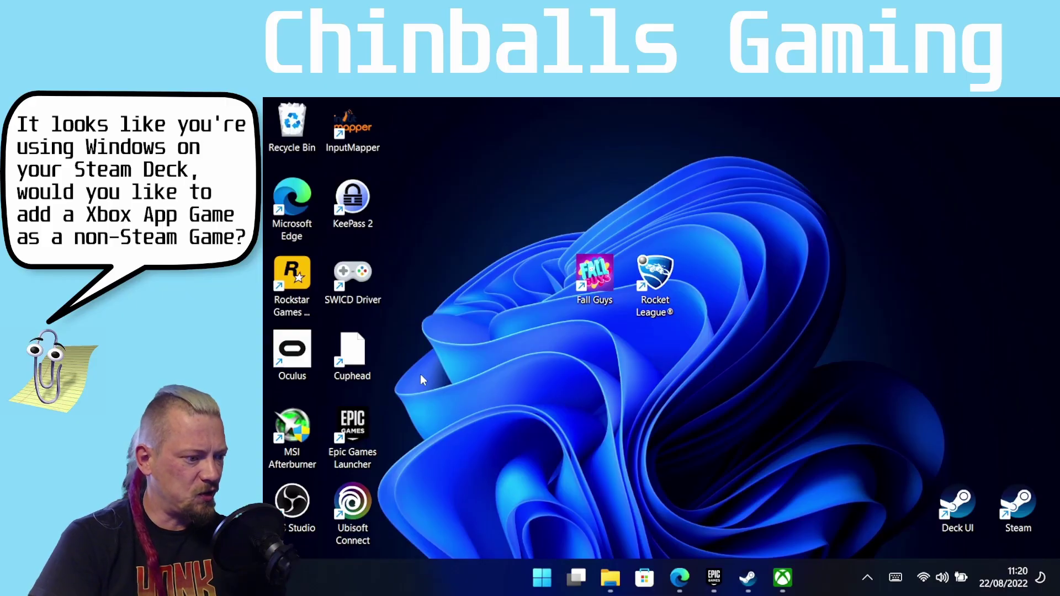
Move the Cuphead shortcut beside Fall Guys and review its Shortcut properties.
drag(350, 359, 596, 358)
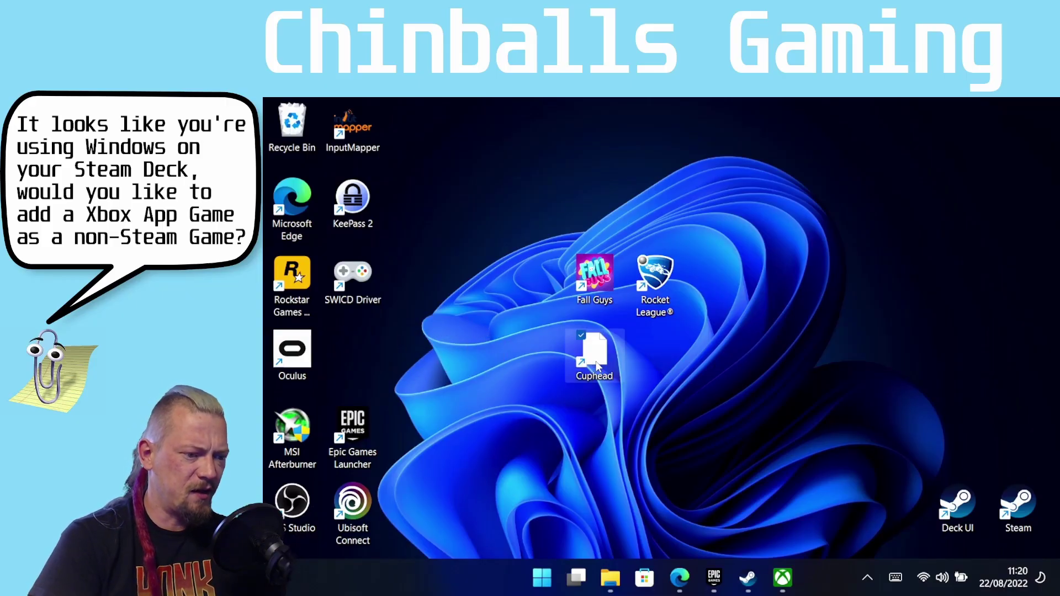
click(655, 412)
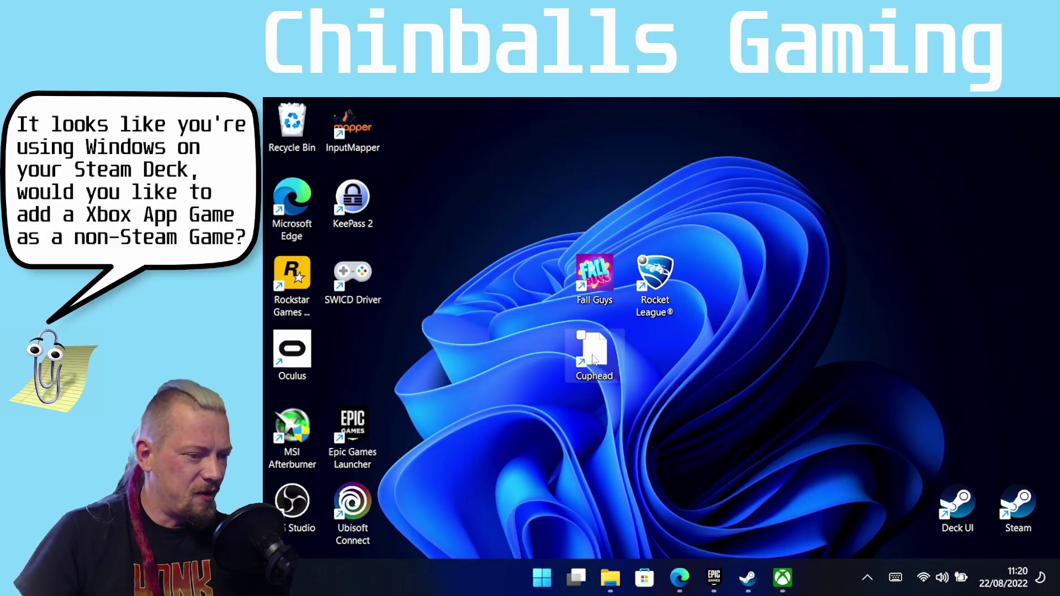
right_click(594, 358)
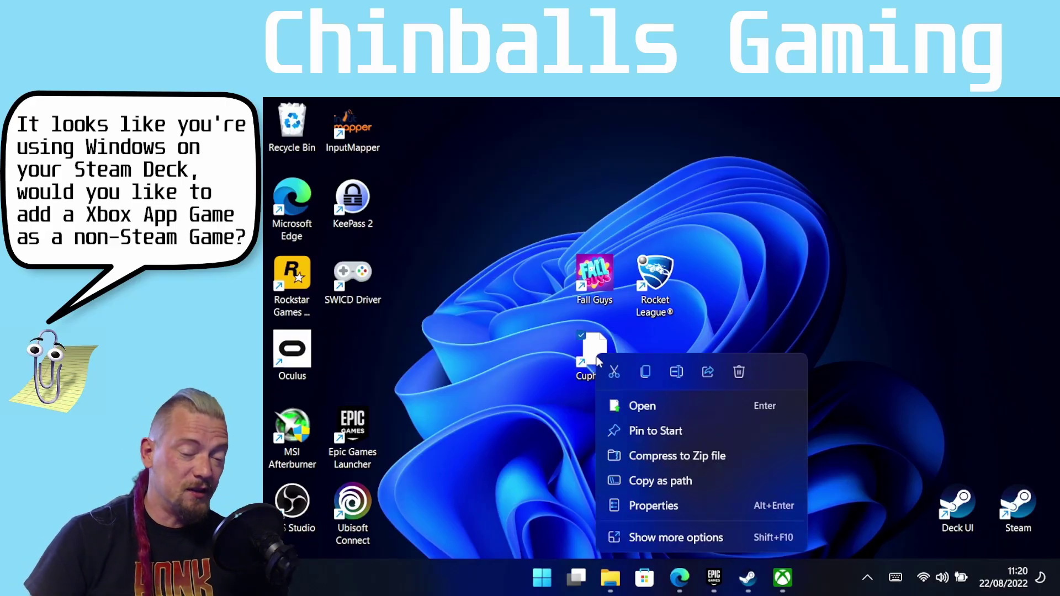
click(656, 507)
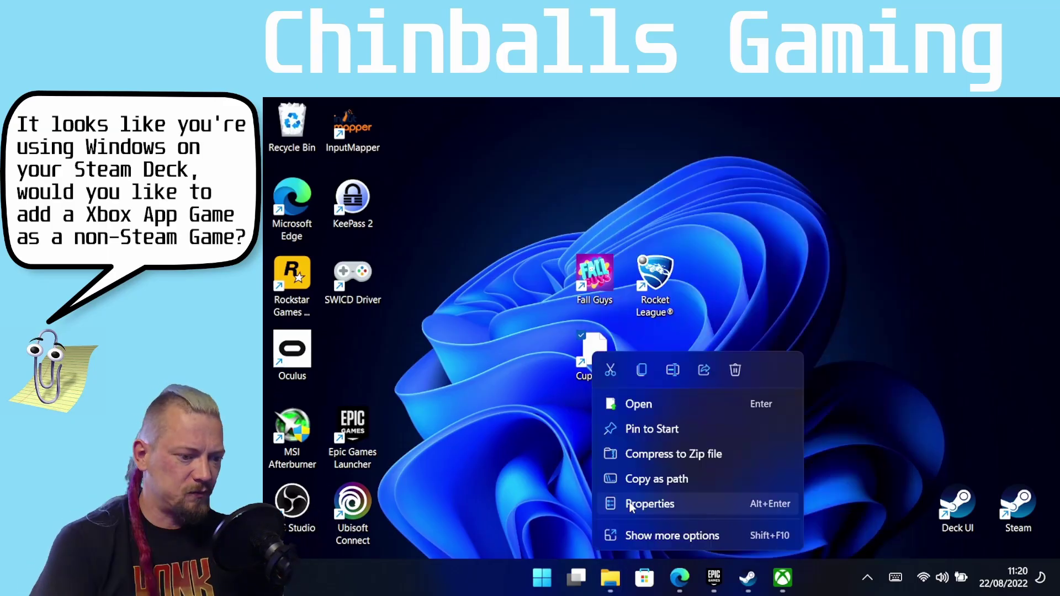
click(635, 502)
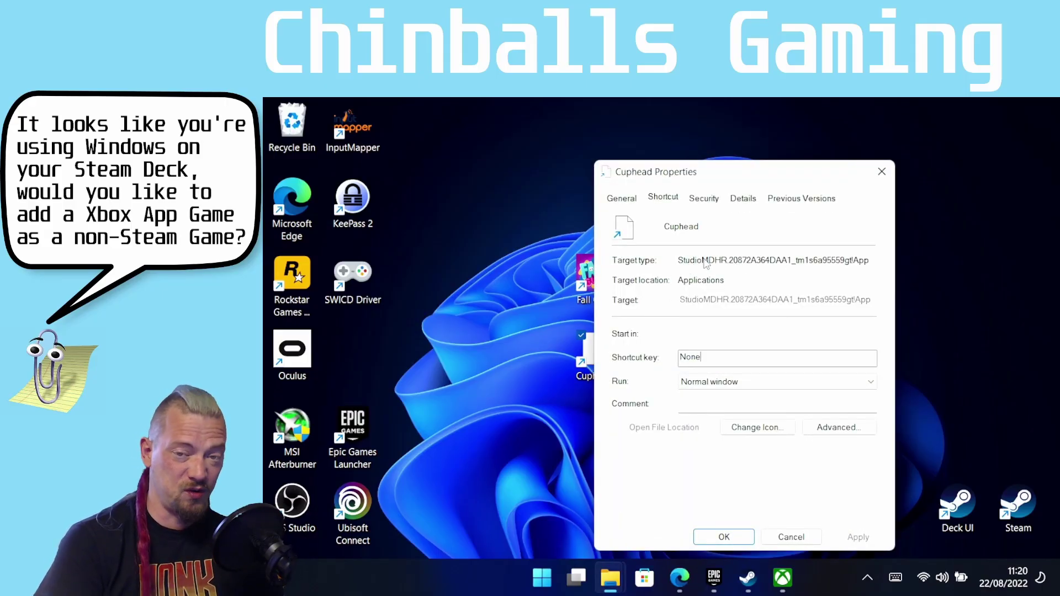
click(880, 170)
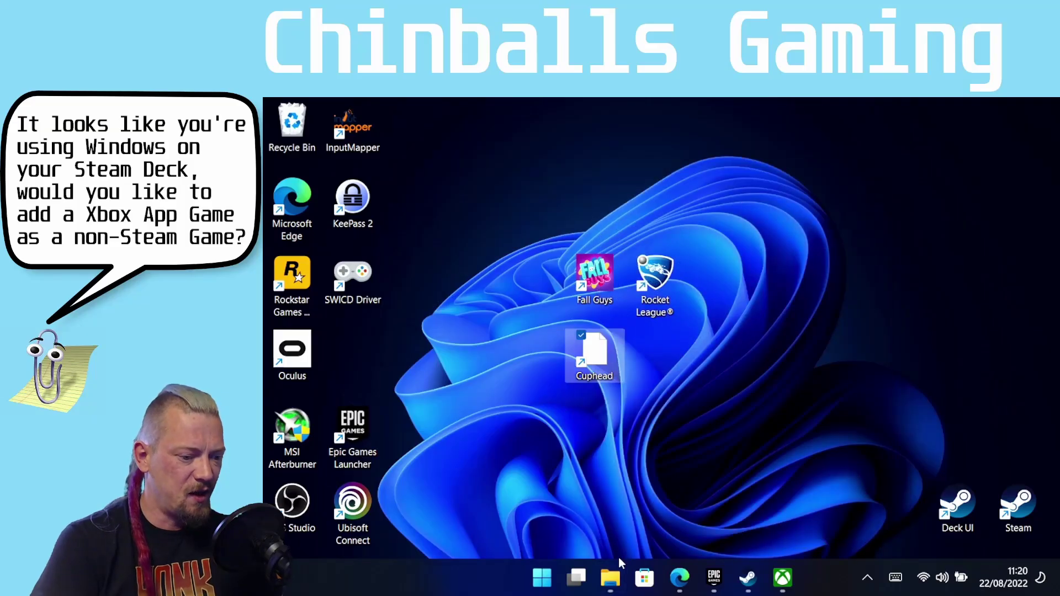
Autocomplete Cuphead's shell:AppsFolder\StudioMDHR…!App path in File Explorer's address bar and select it.
click(611, 578)
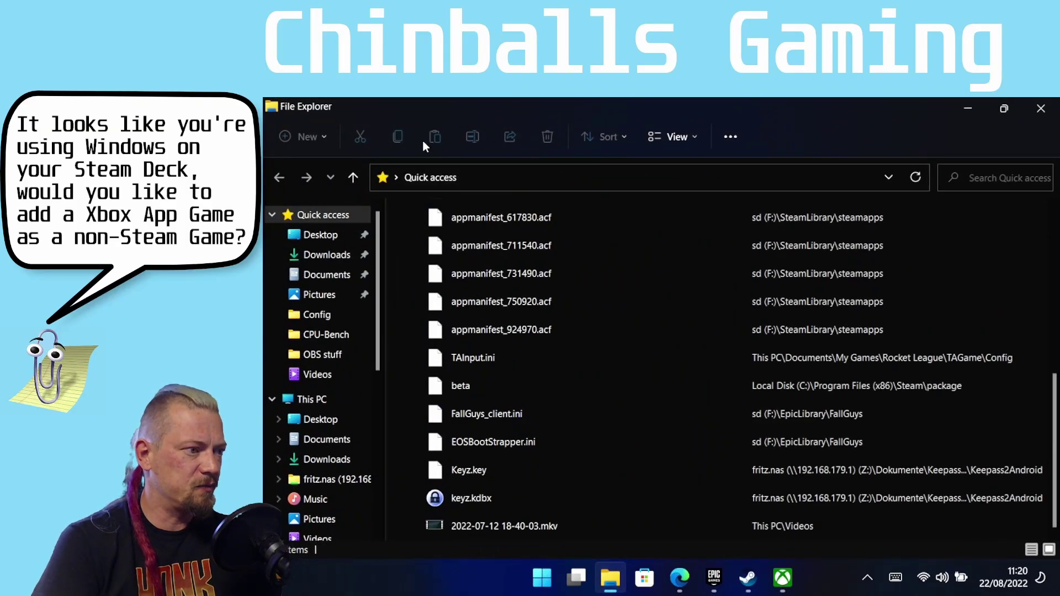
click(507, 181)
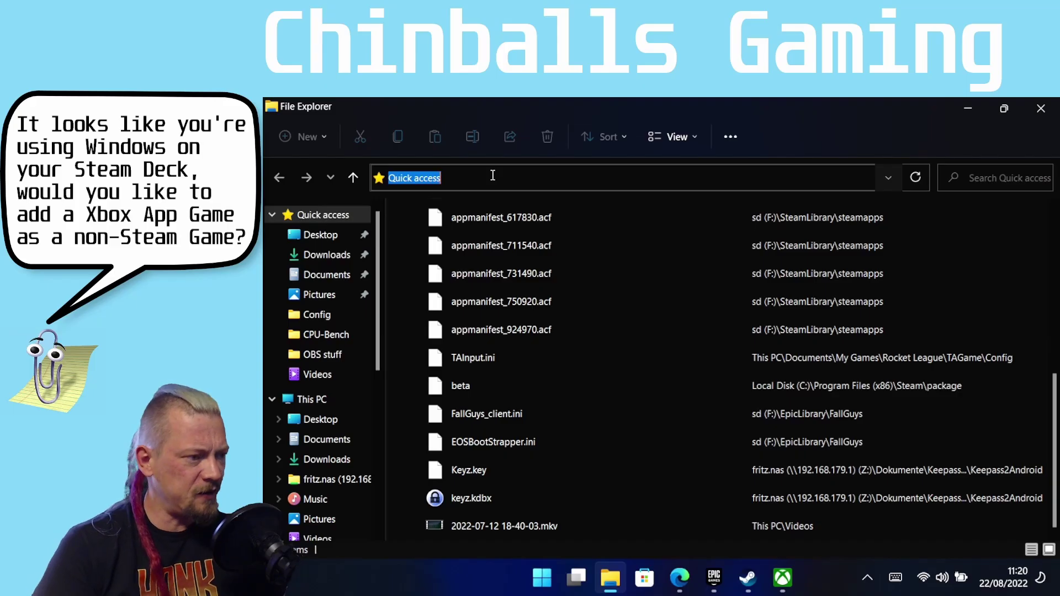
text(shell)
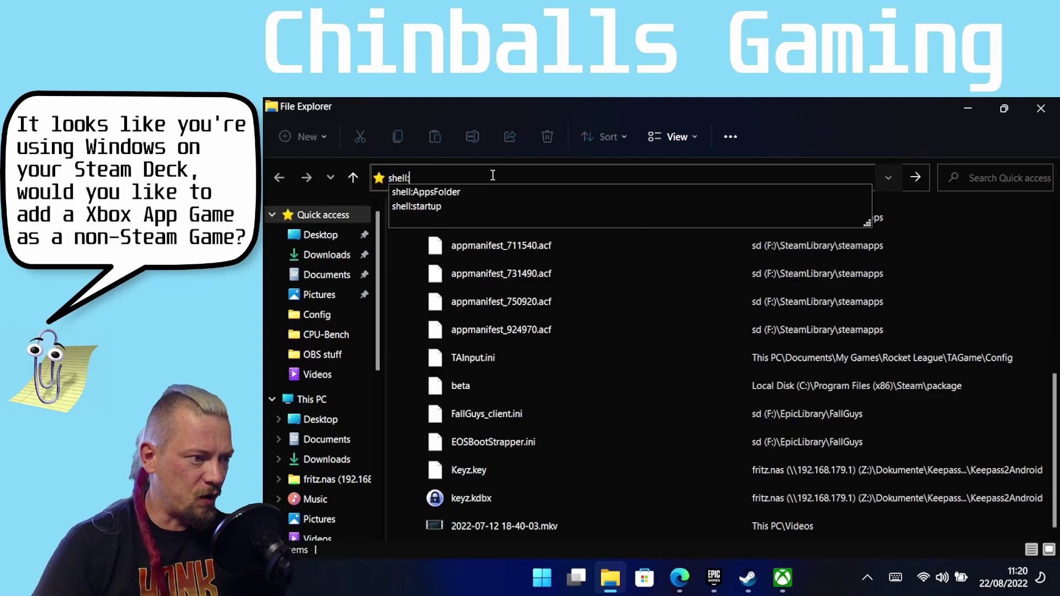
text(:A)
key(Down)
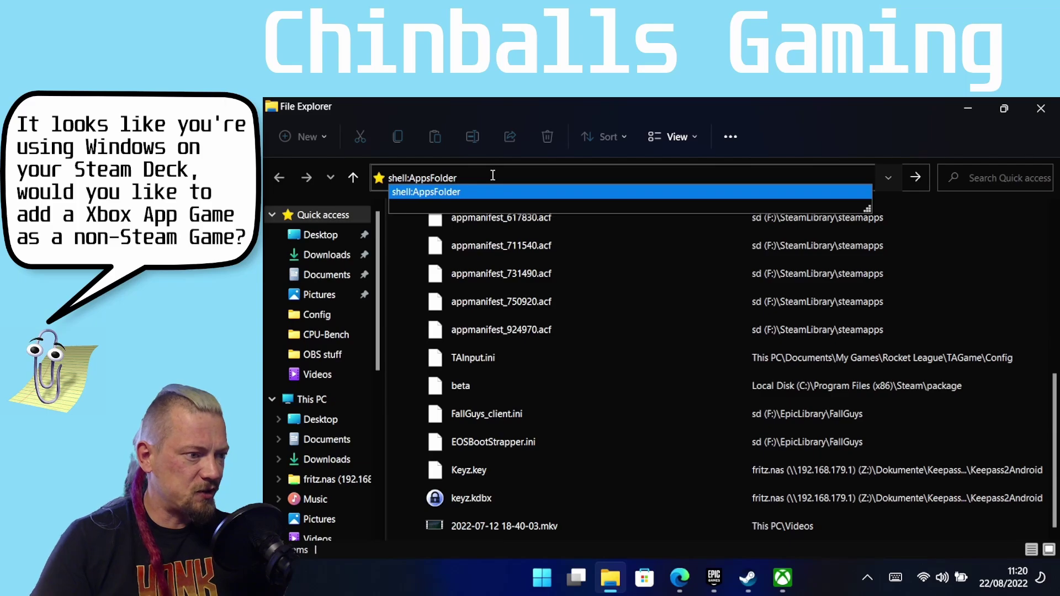
text(\)
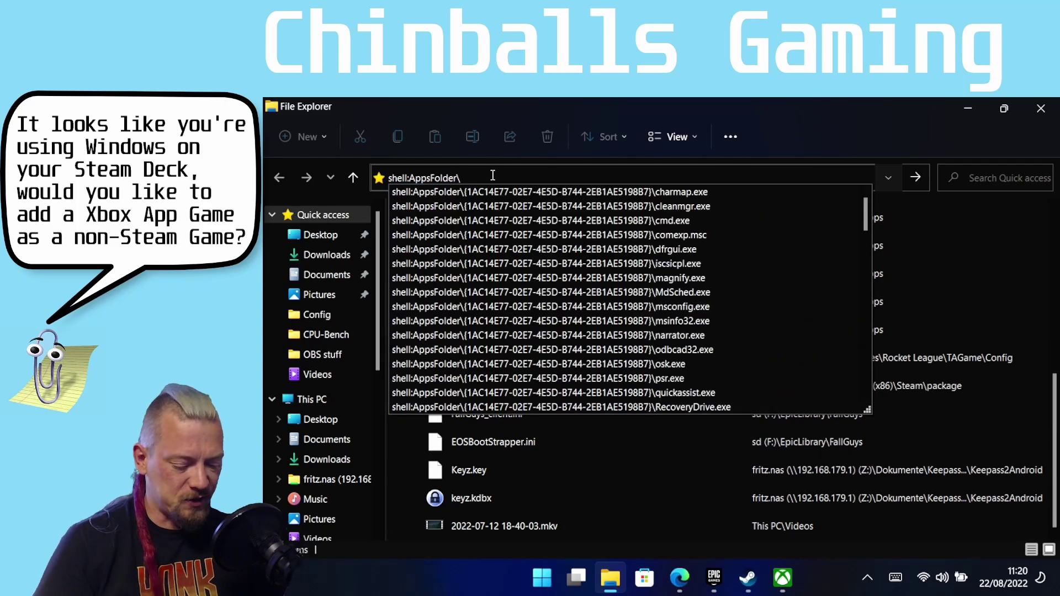
text(S)
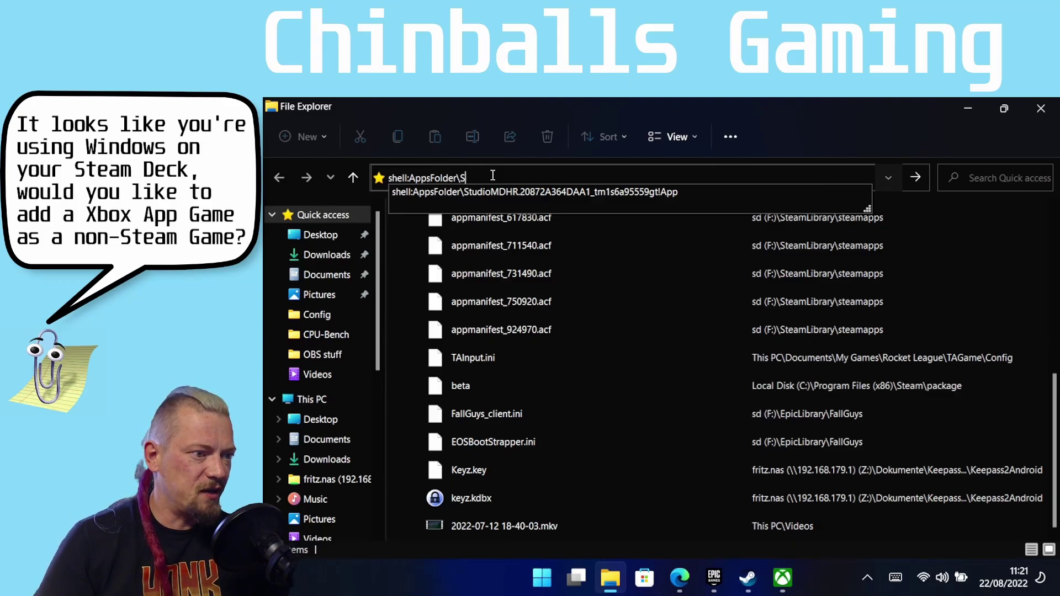
key(Down)
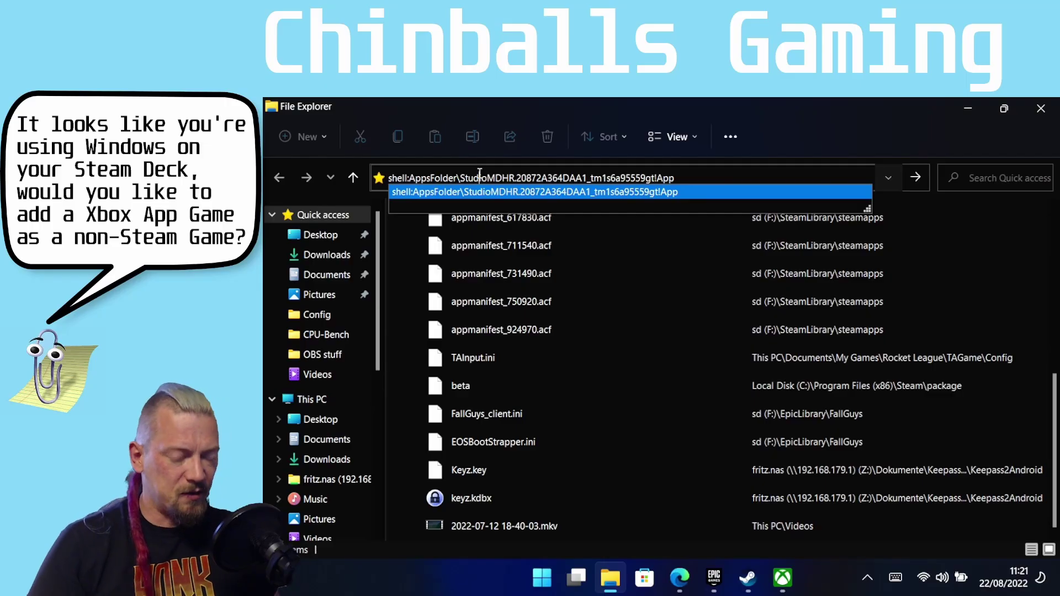
key(ctrl+a)
key(ctrl+c)
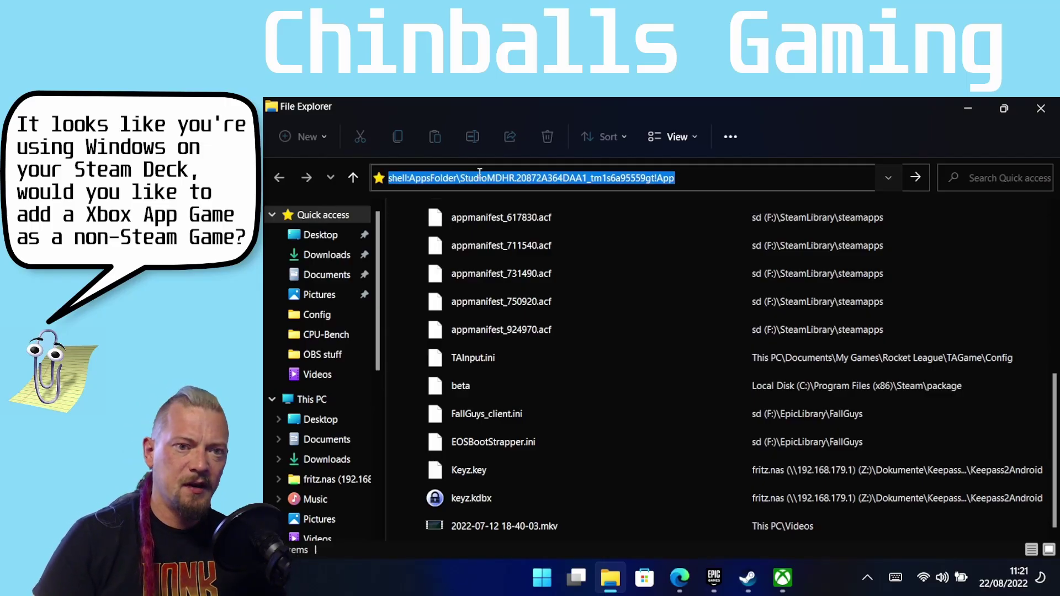
click(970, 110)
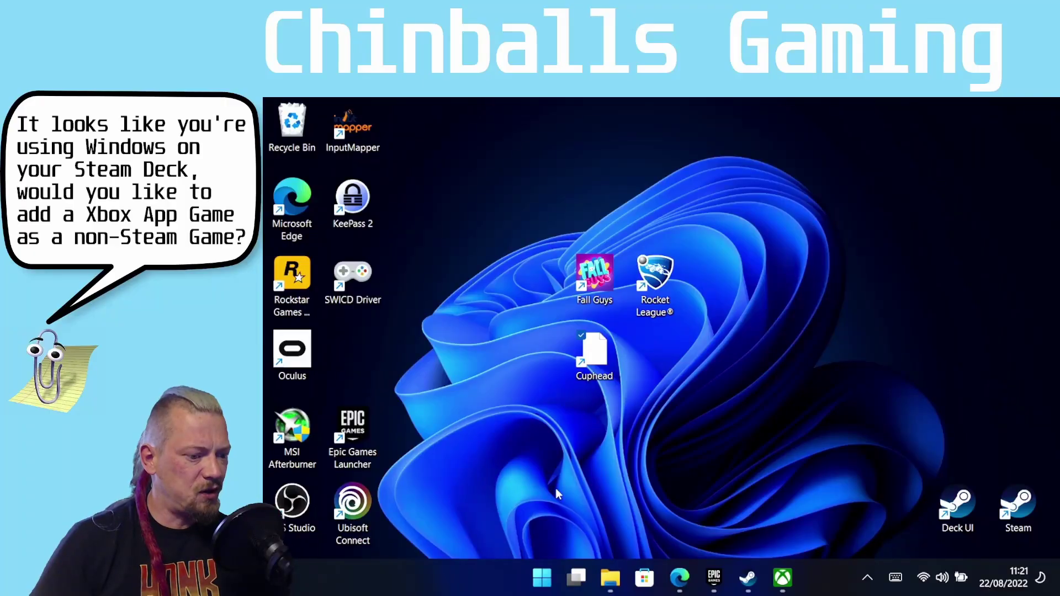
Add Microsoft Edge to the Steam library as a non-Steam game and open its page.
click(748, 578)
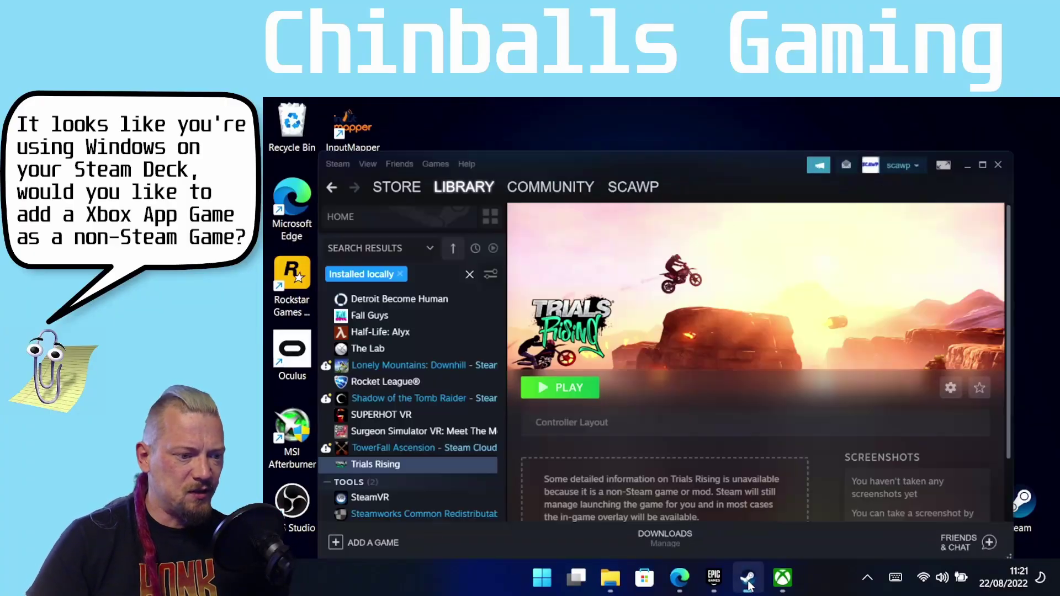
click(393, 114)
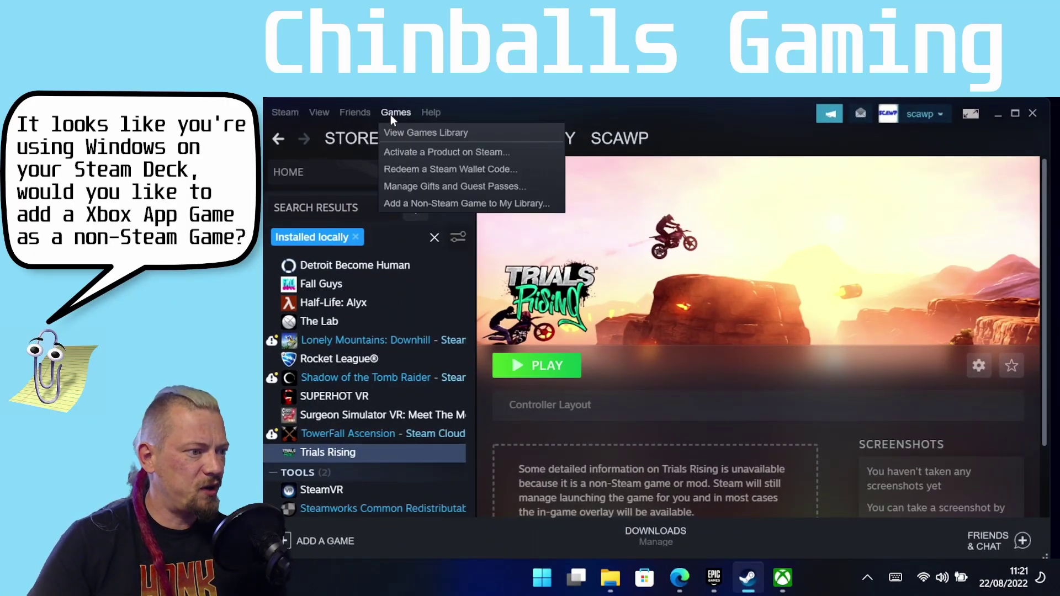
click(423, 203)
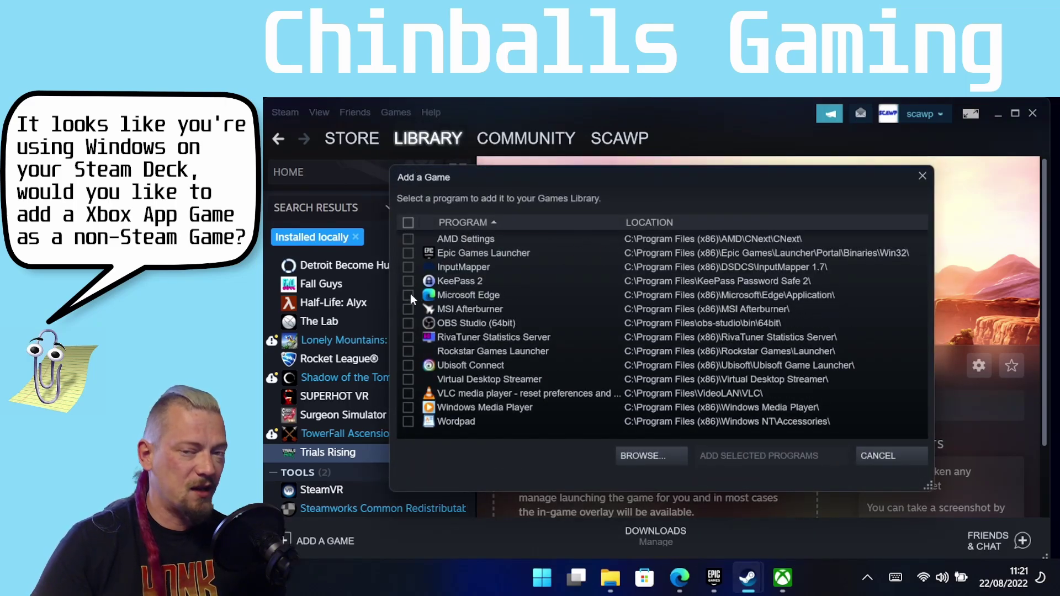
click(409, 309)
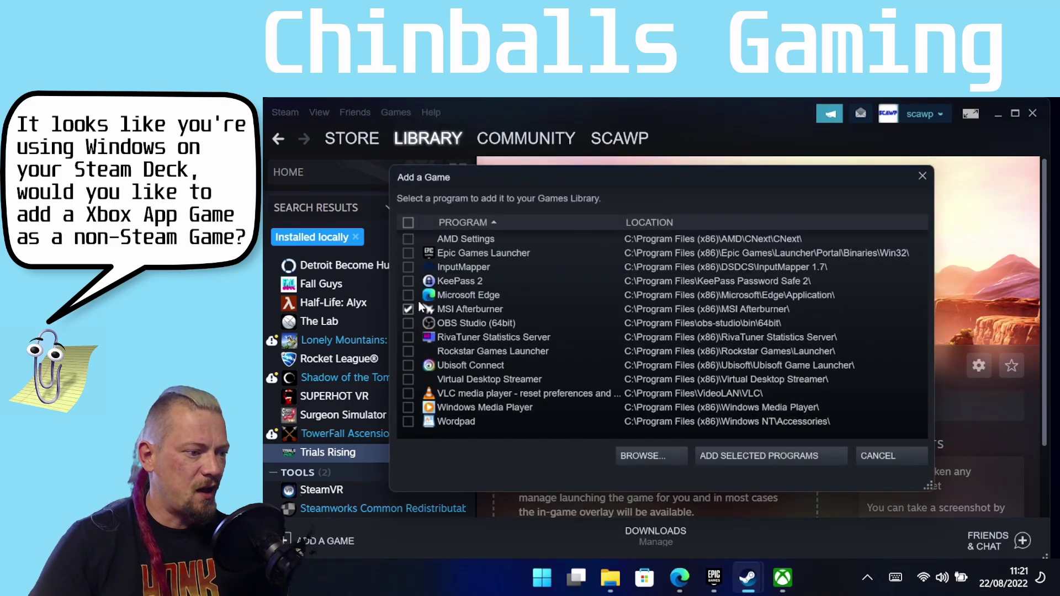
click(410, 309)
click(409, 295)
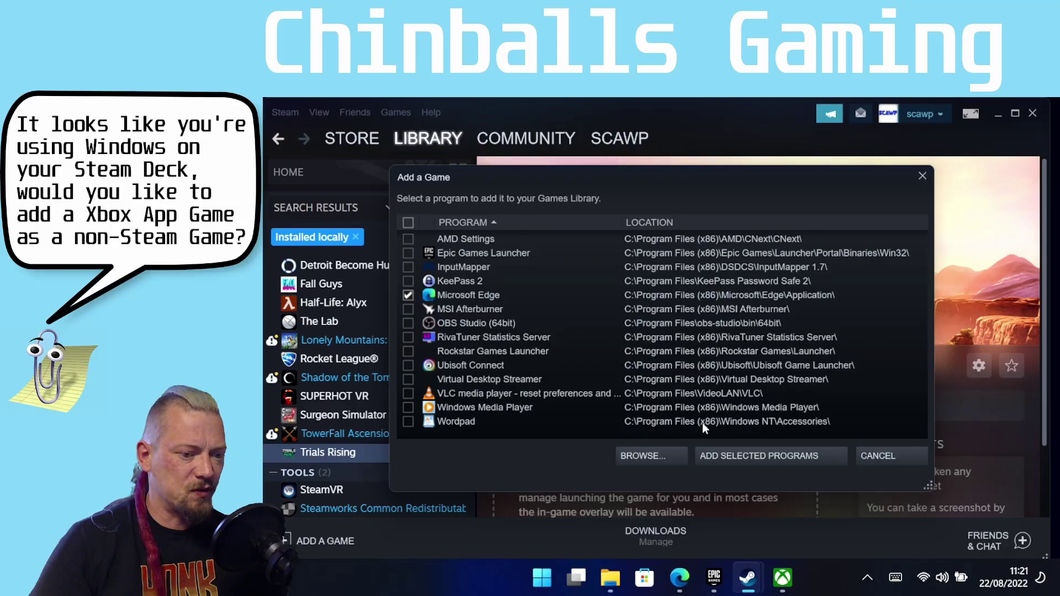
click(717, 454)
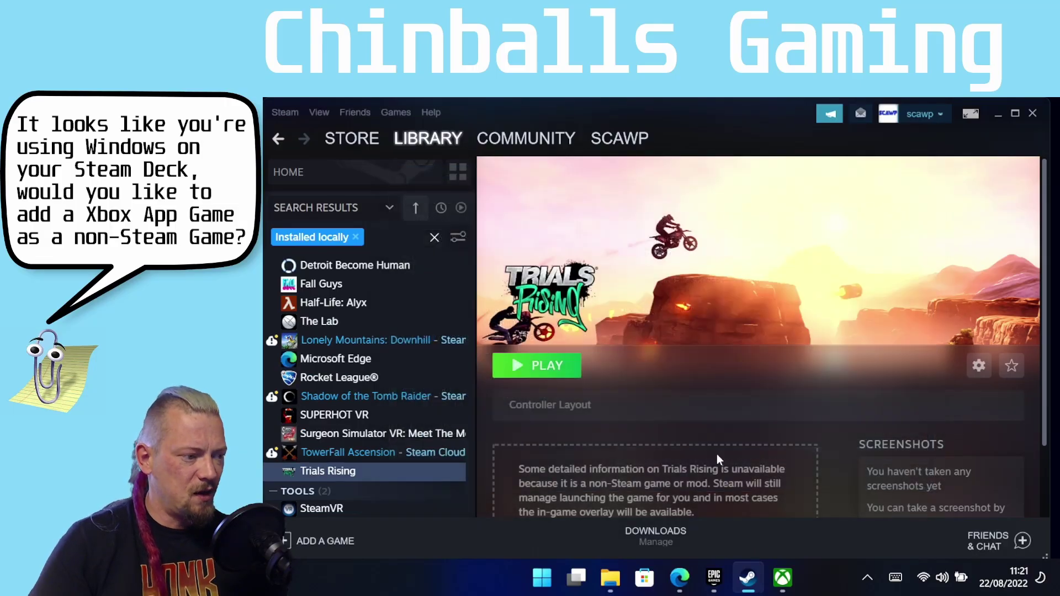
click(319, 360)
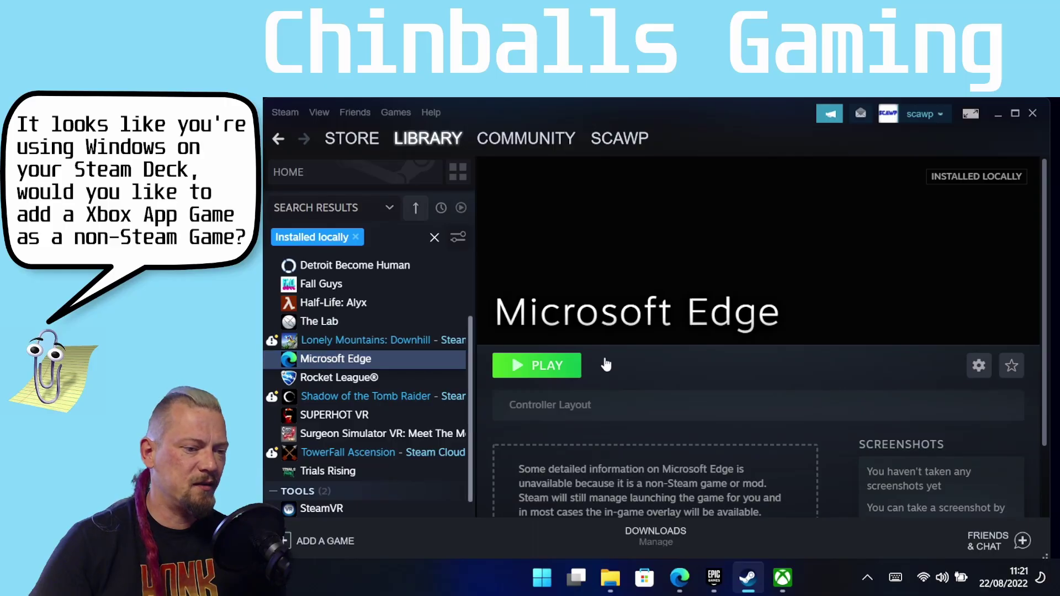
Open the Edge shortcut's properties and clear its Start In path.
click(974, 364)
mouse_move(917, 450)
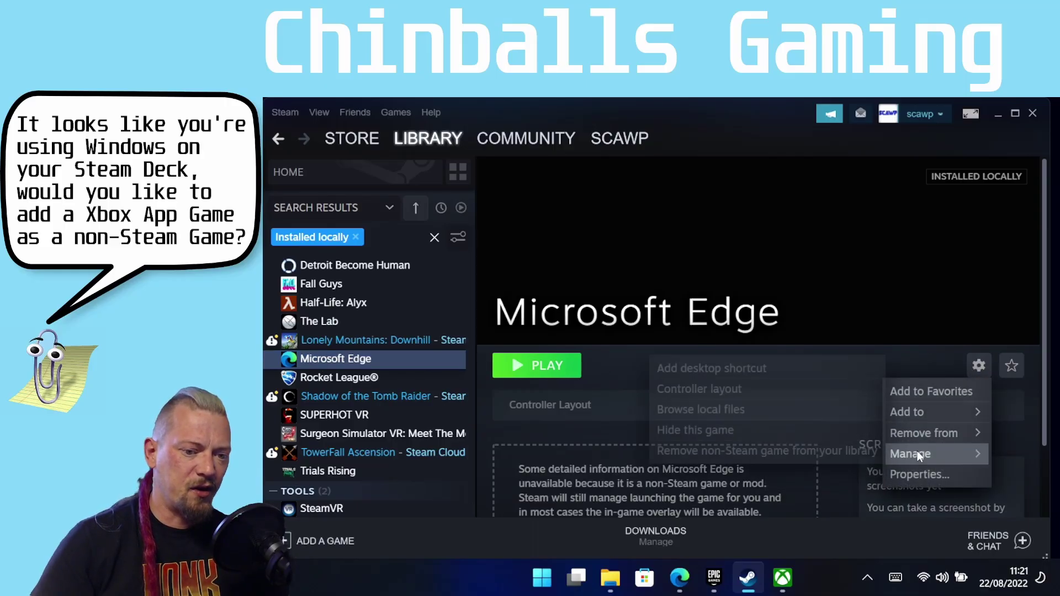
click(911, 473)
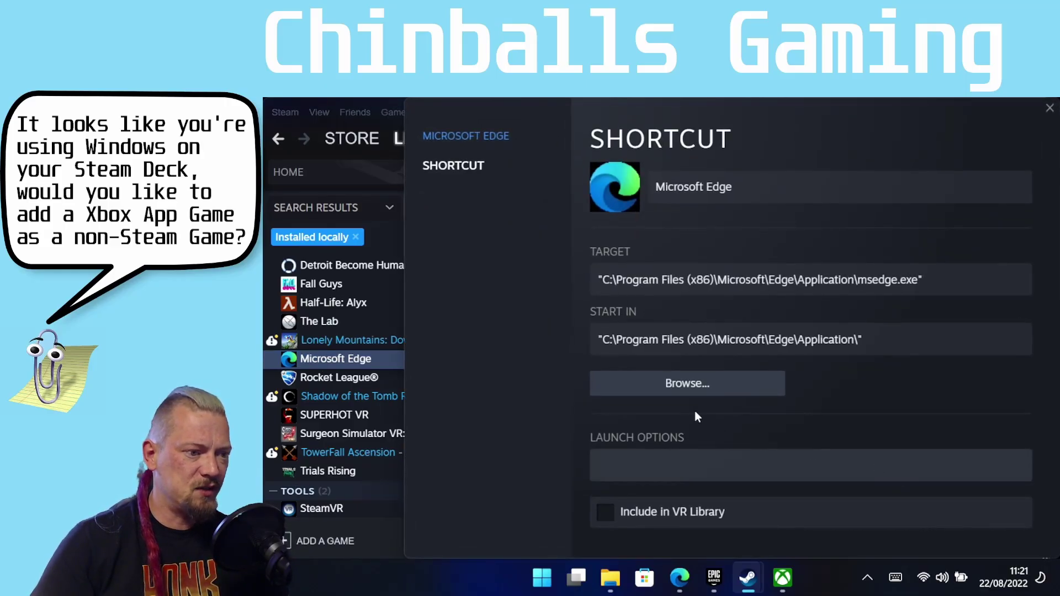
click(669, 343)
key(ctrl+a)
key(BackSpace)
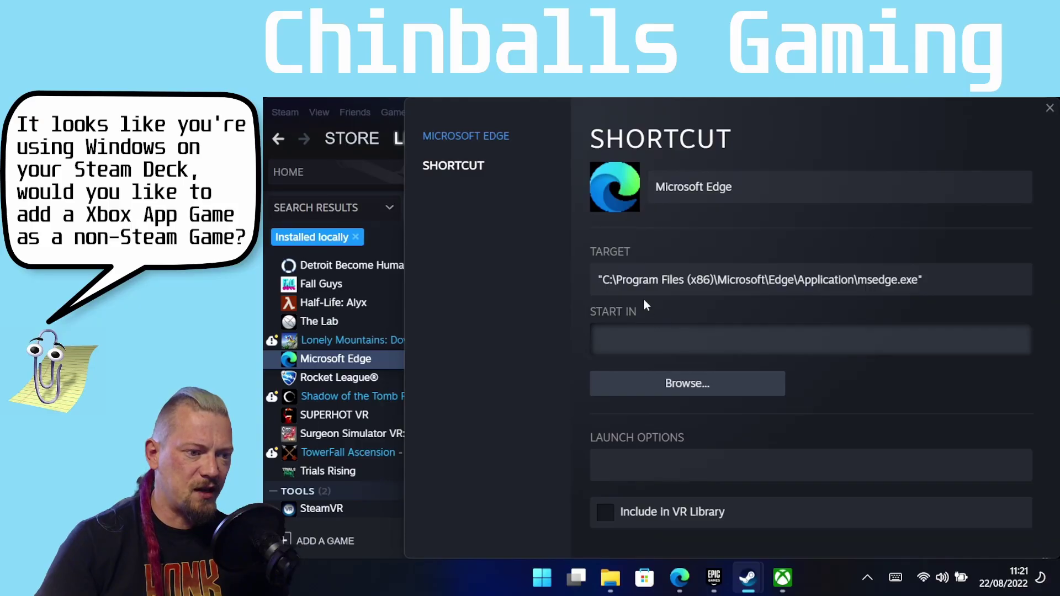
Replace the Target with Cuphead's pasted shell:AppsFolder app path.
click(628, 279)
key(ctrl+a)
key(BackSpace)
key(ctrl+v)
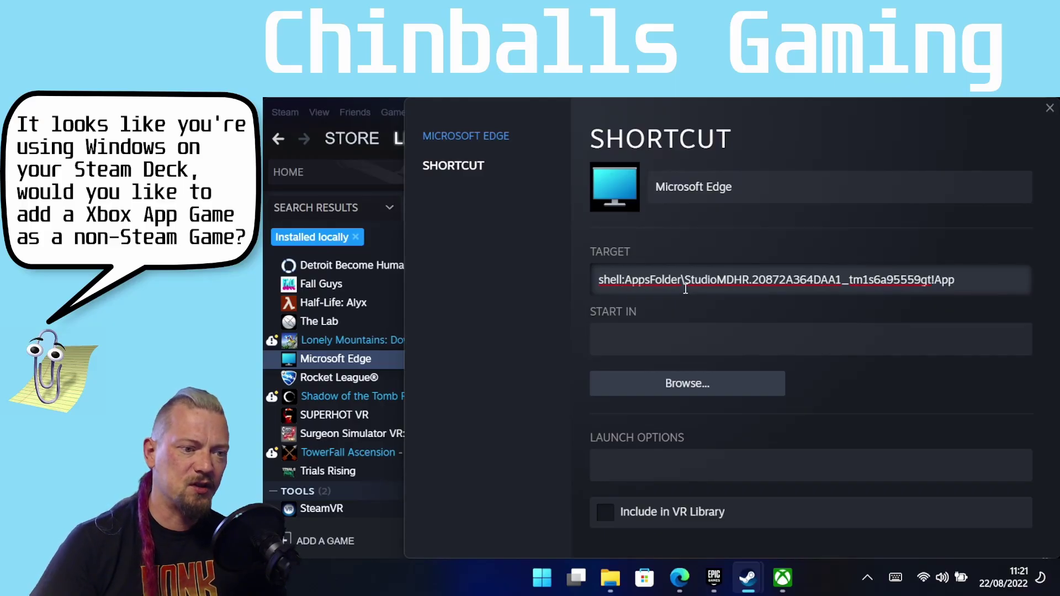
drag(688, 285, 963, 292)
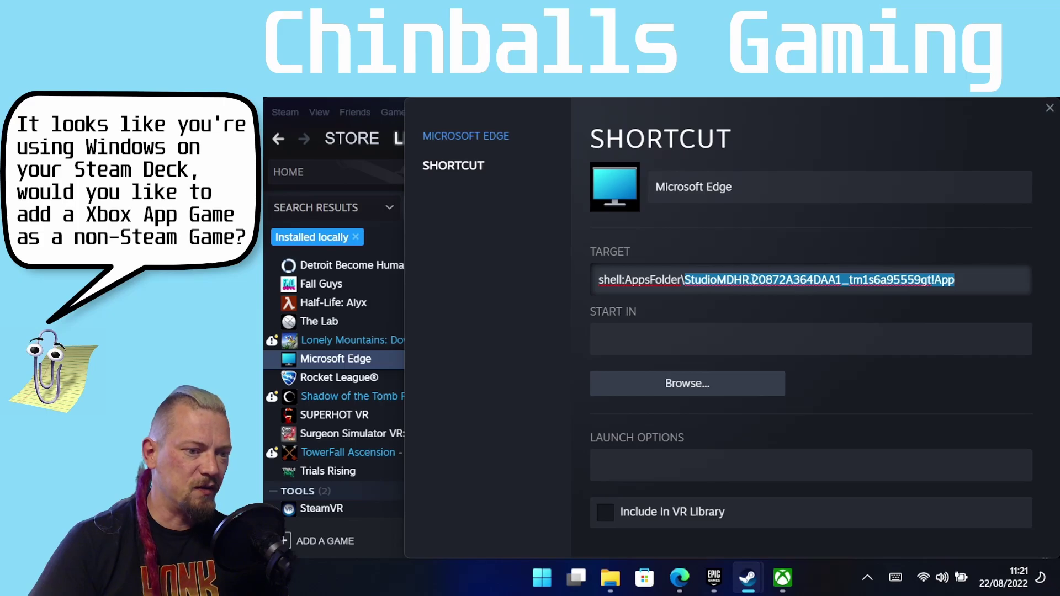
click(710, 280)
Rename the shortcut from Microsoft Edge to Cuphead.
triple_click(700, 187)
key(BackSpace)
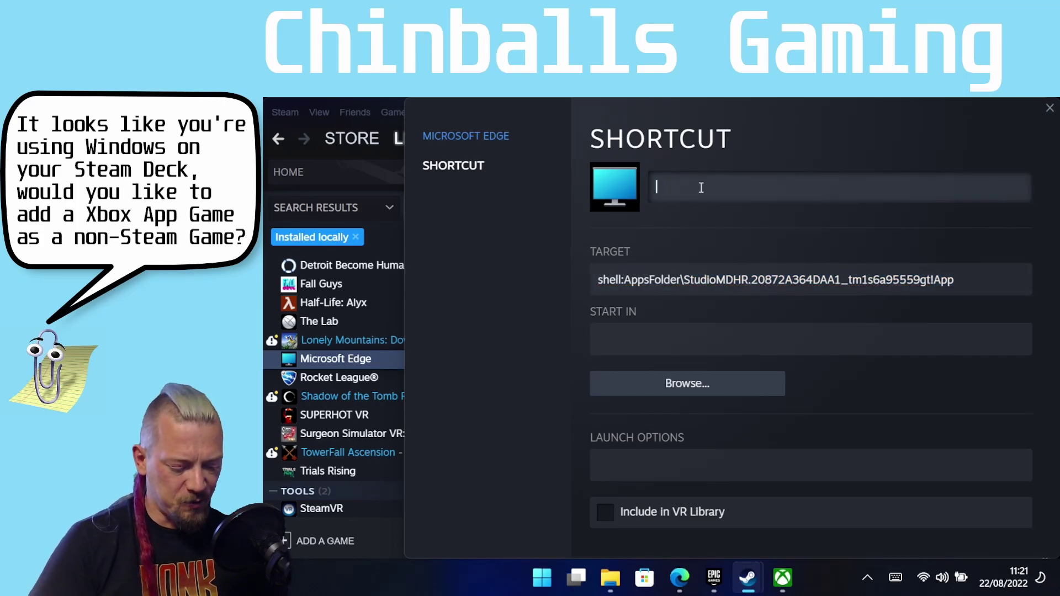
text(Cuph)
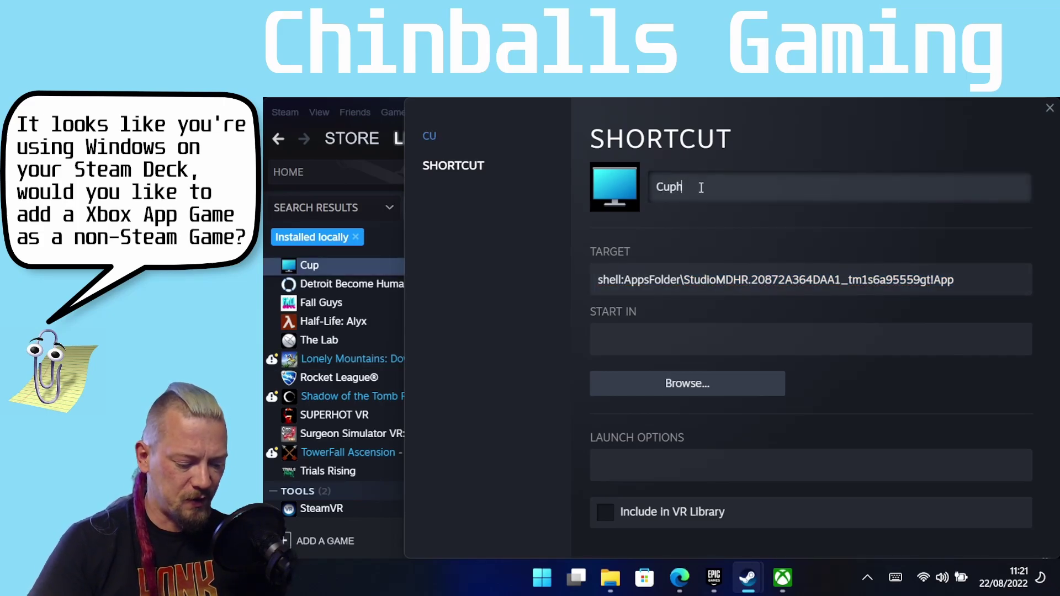
text(ead)
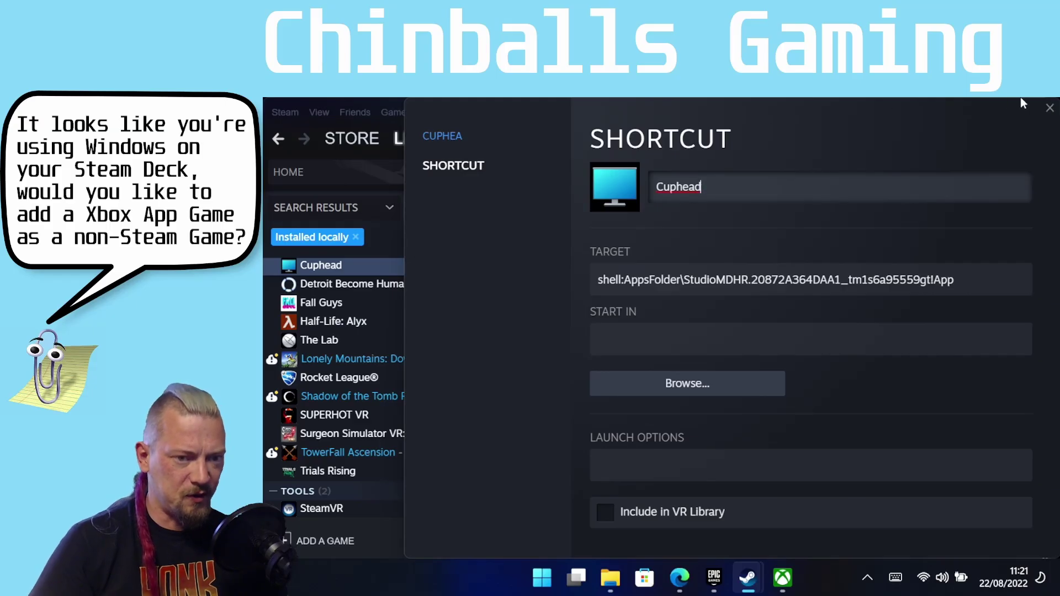
click(1050, 108)
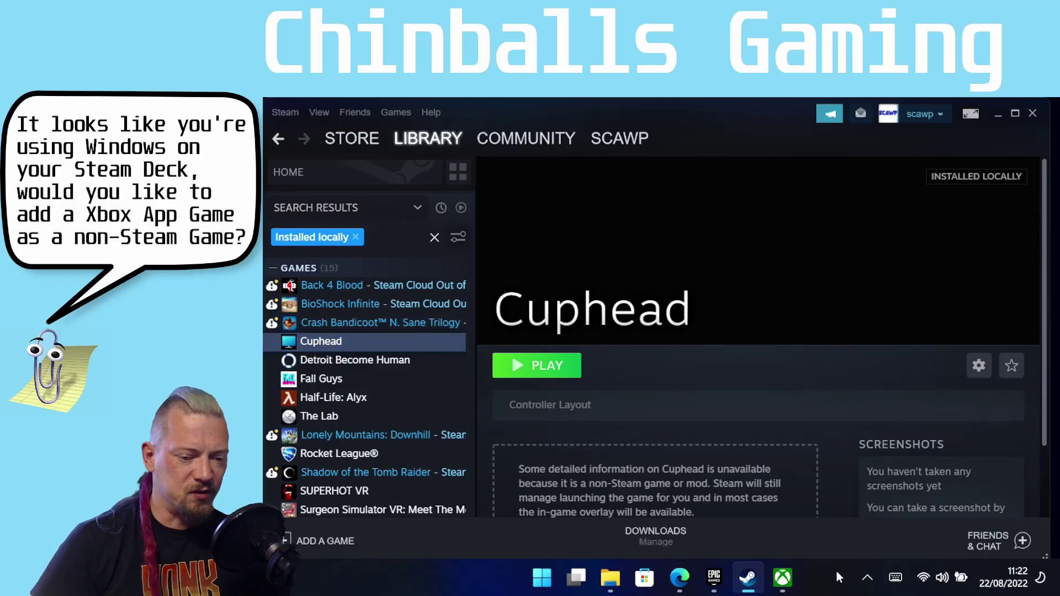
Search Windows for 'boi' to bring up windows_BoilR.exe.
key(super)
text(boi)
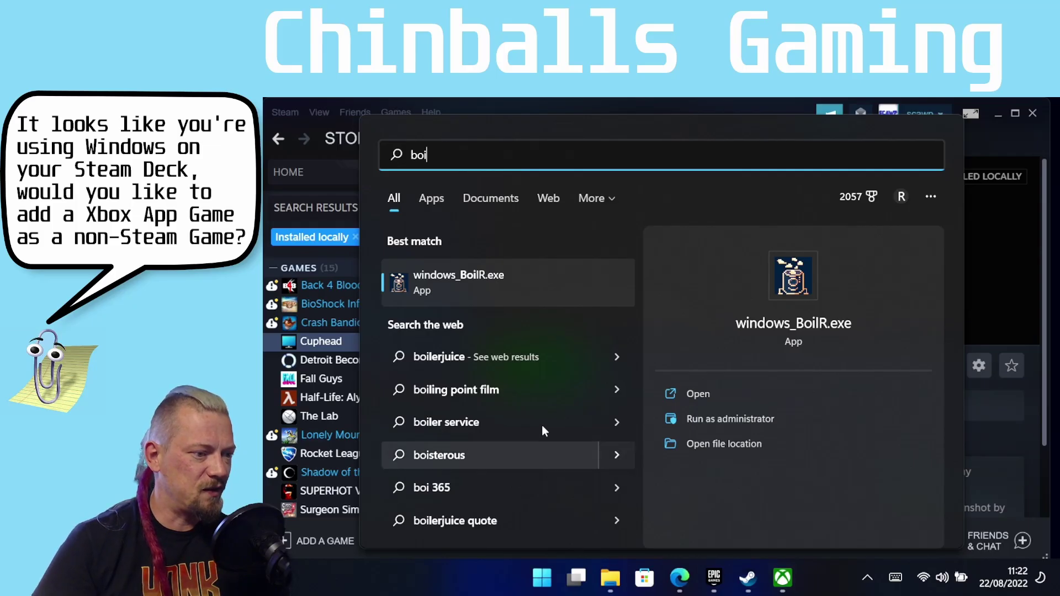
Launch BoilR, let it import the games, and view Cuphead on the Images page.
click(446, 283)
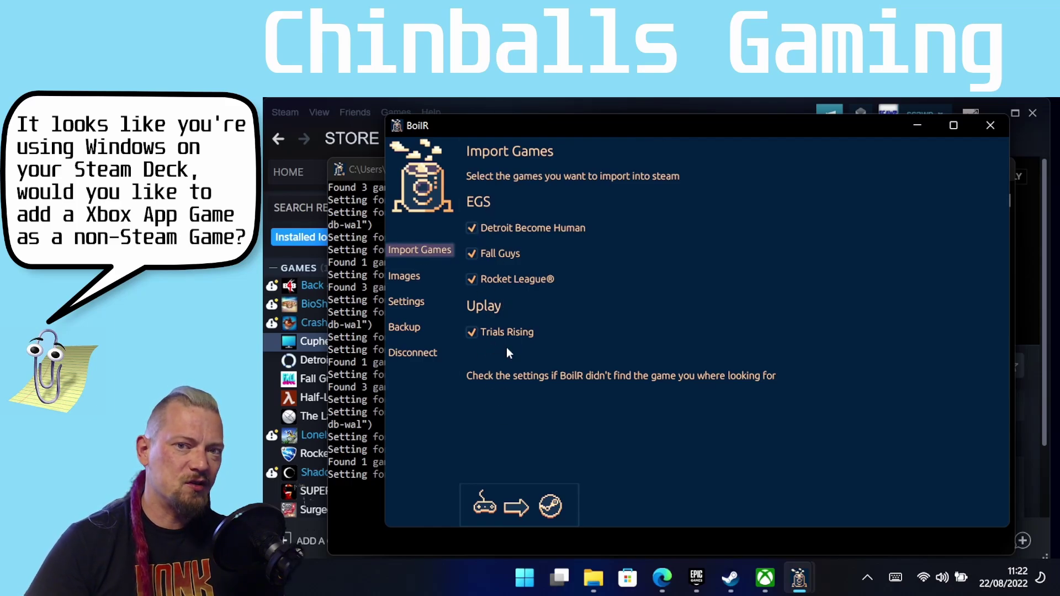
click(404, 275)
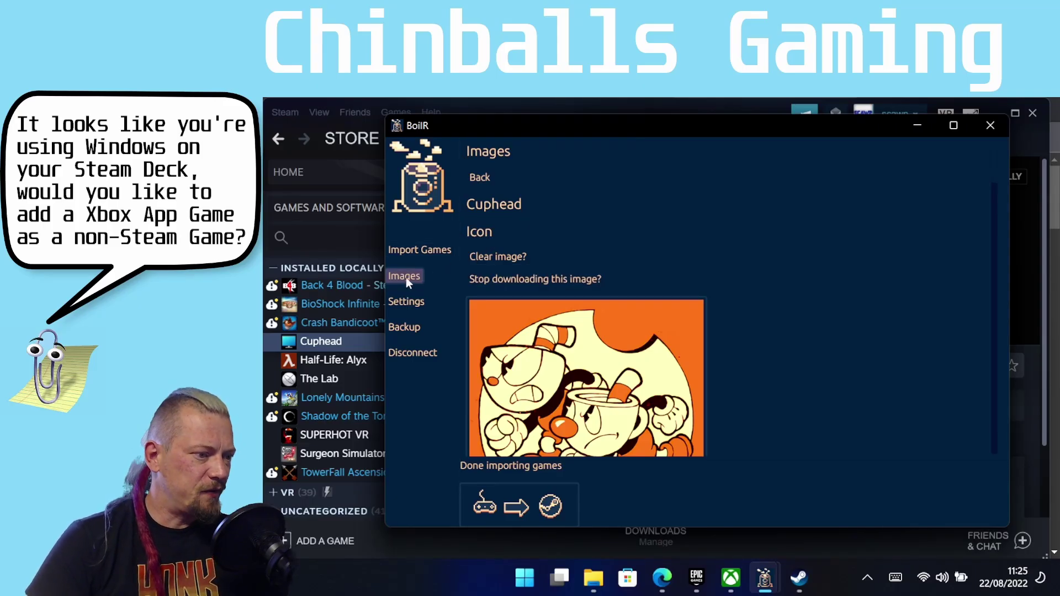
Pick Cuphead's Hero artwork in BoilR.
scroll(544, 254, down, 7)
scroll(543, 254, up, 4)
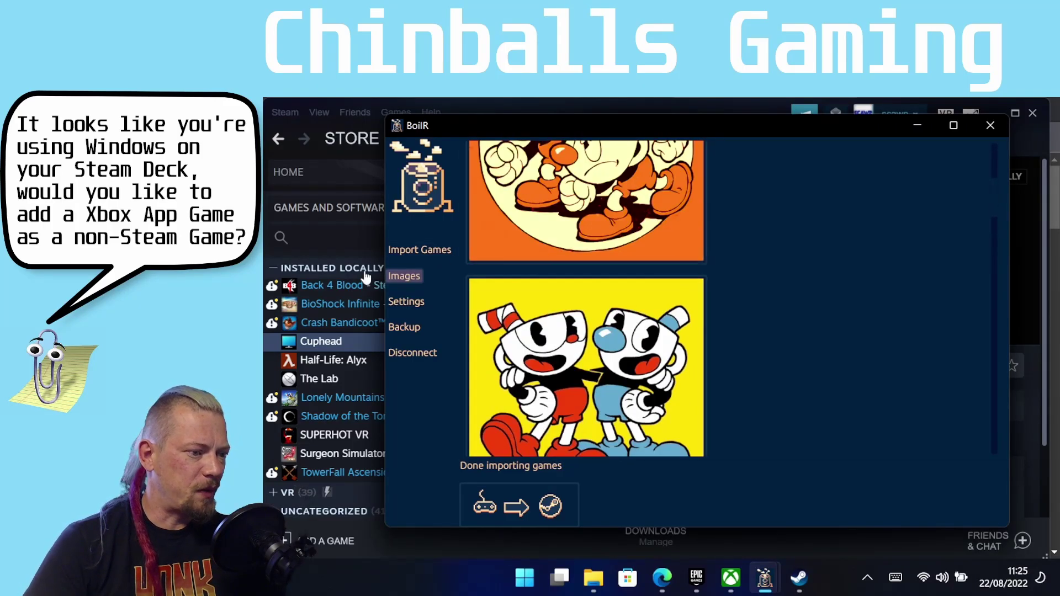
click(535, 276)
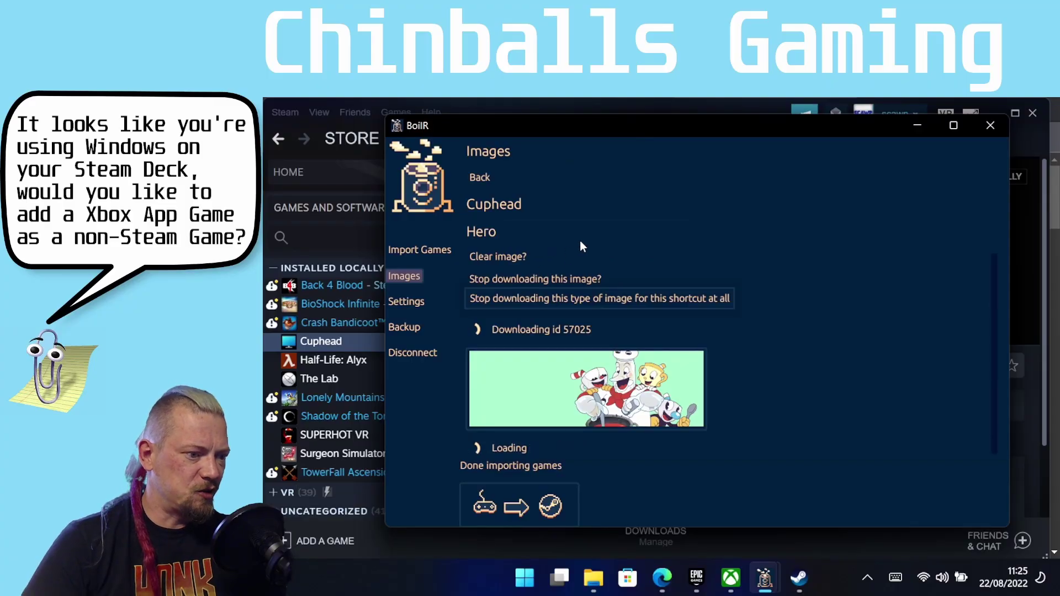
scroll(678, 263, down, 2)
scroll(627, 238, down, 3)
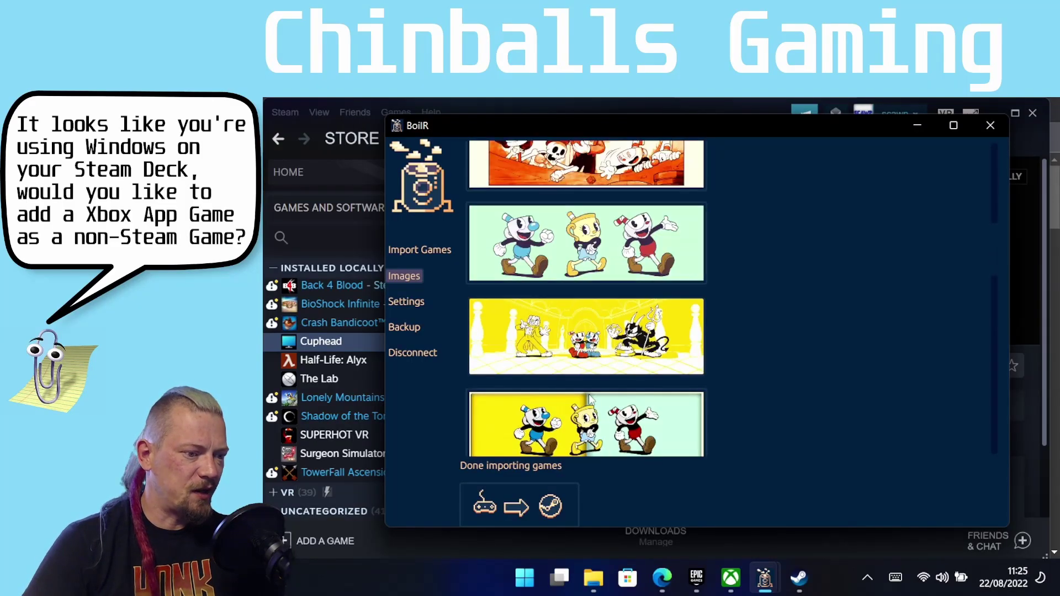
click(554, 319)
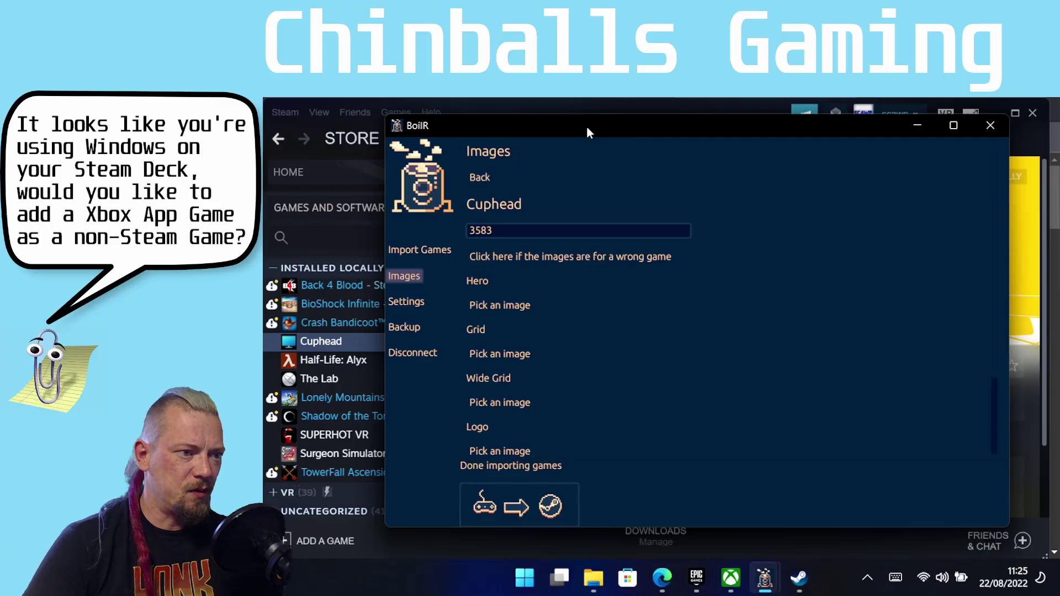
drag(586, 126, 721, 138)
scroll(630, 309, down, 1)
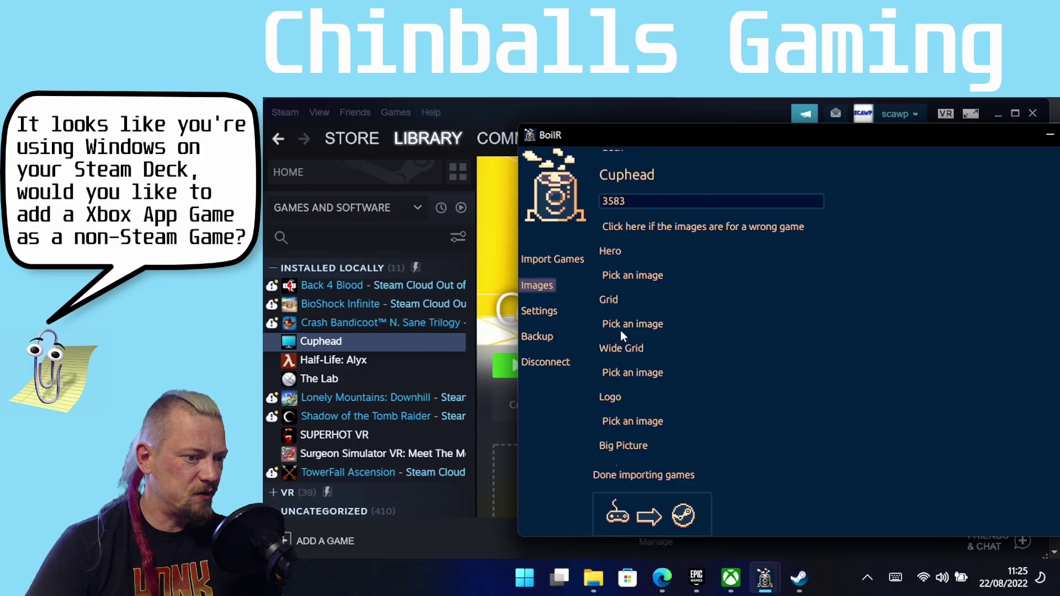
Choose Cuphead images for the Grid, Wide Grid and Logo artwork.
click(612, 324)
scroll(619, 310, down, 1)
click(627, 293)
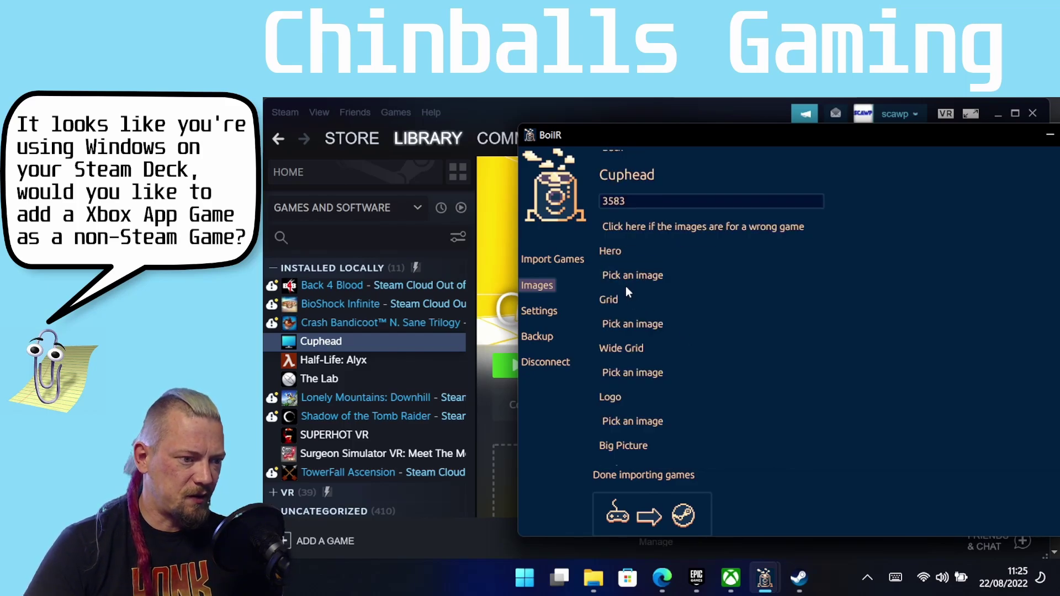
click(625, 372)
click(696, 392)
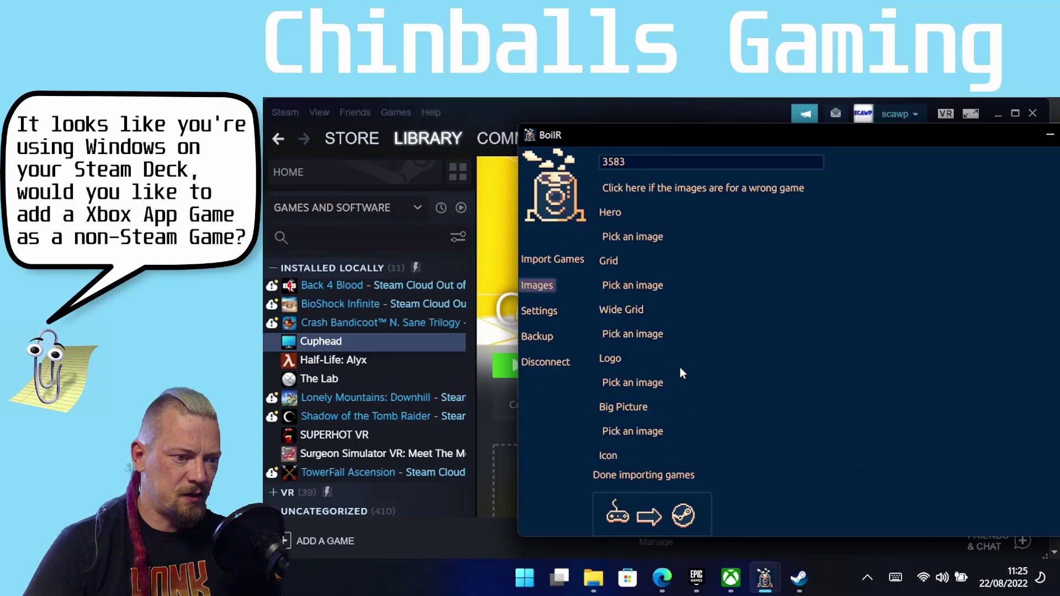
click(632, 362)
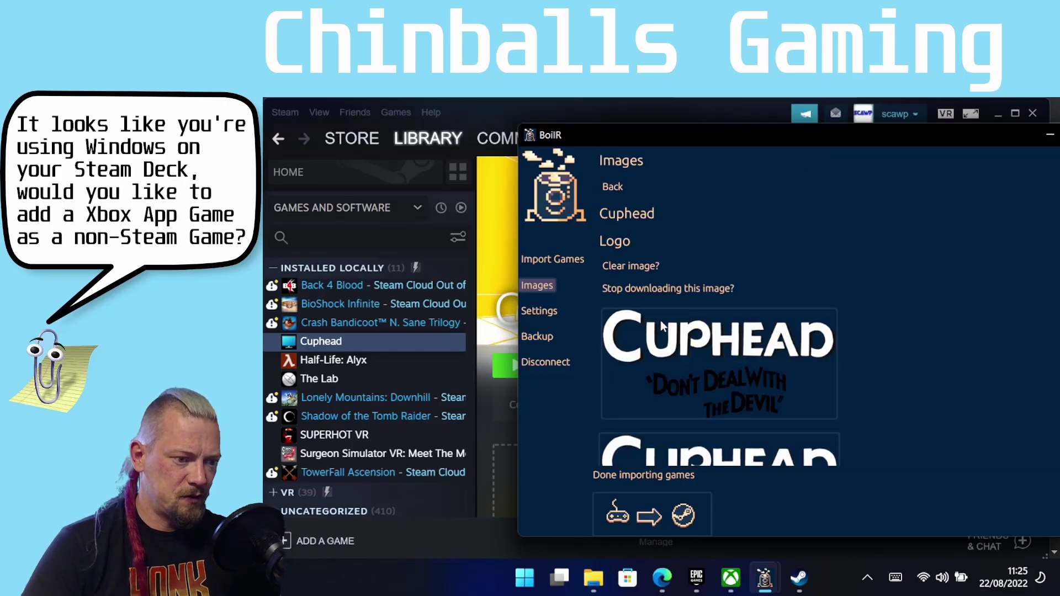
click(689, 376)
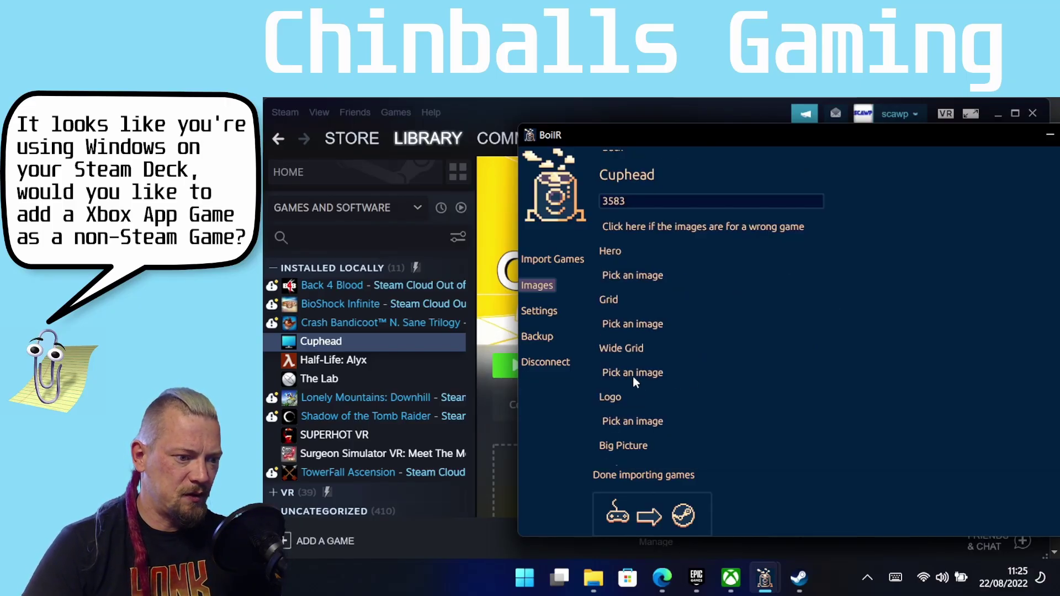
Reapply the yellow Wide Grid image and the Cuphead Logo, then open Big Picture choices.
click(629, 373)
scroll(685, 353, down, 3)
click(693, 381)
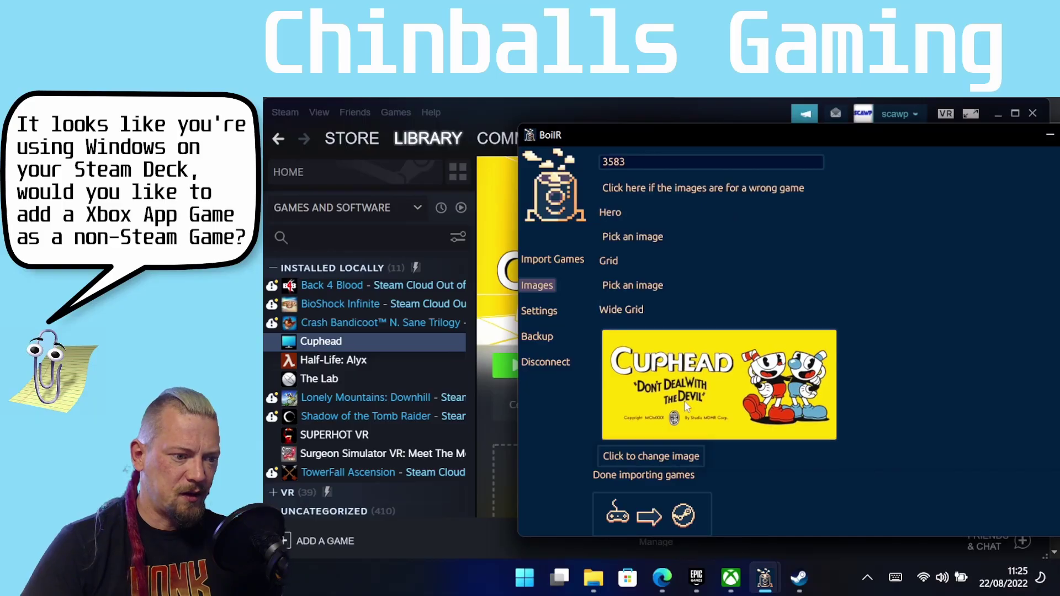
scroll(660, 307, down, 2)
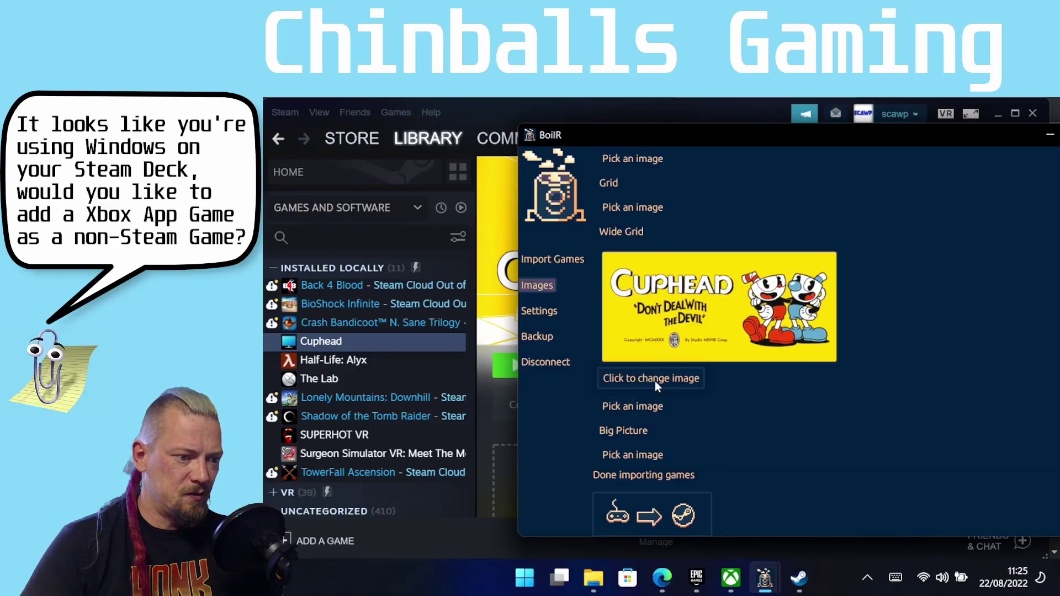
click(639, 409)
click(704, 346)
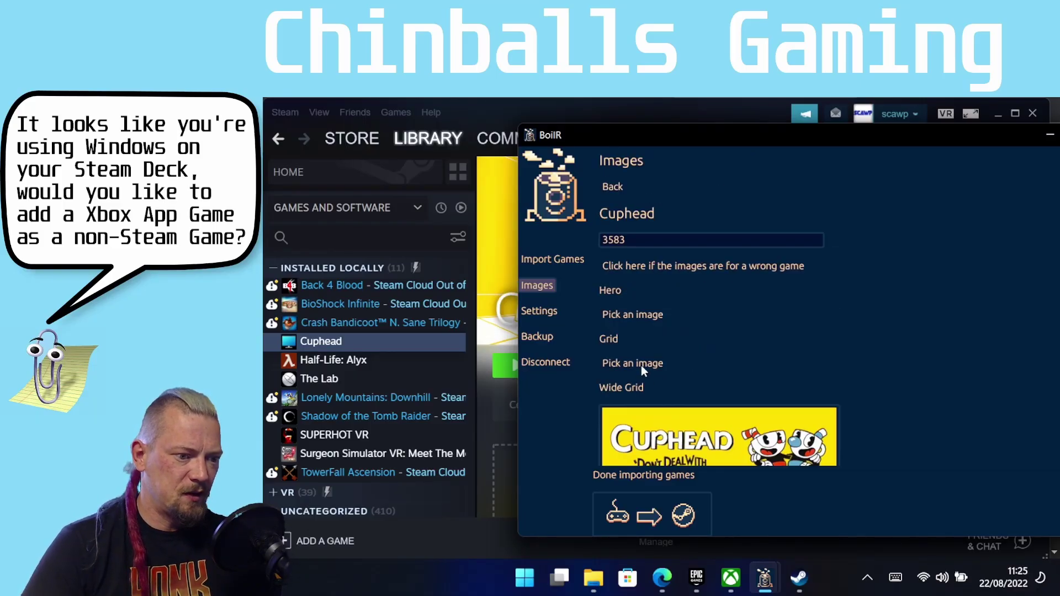
scroll(641, 365, down, 5)
scroll(684, 349, down, 2)
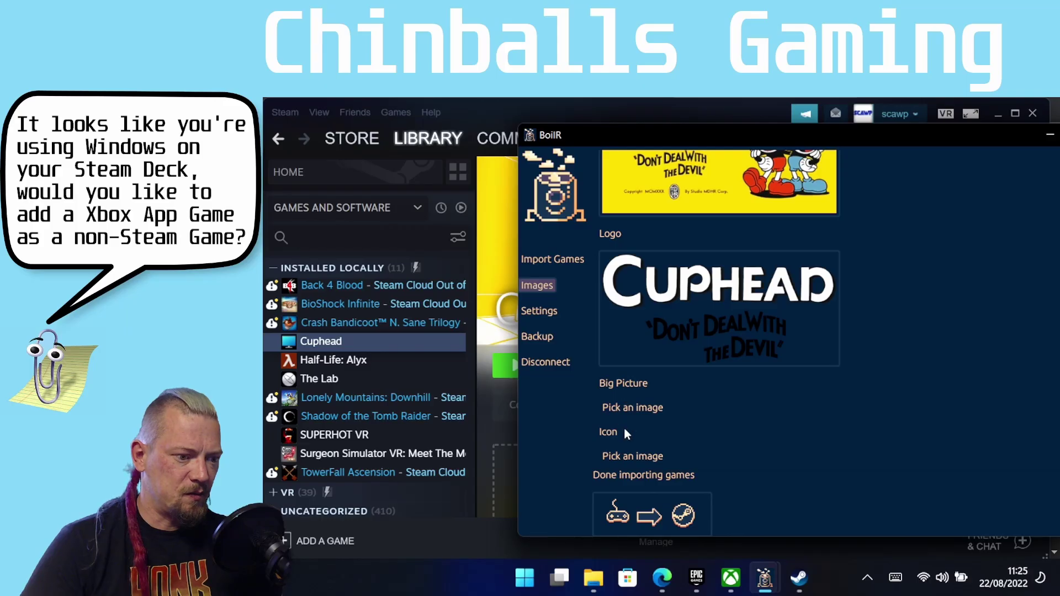
click(615, 409)
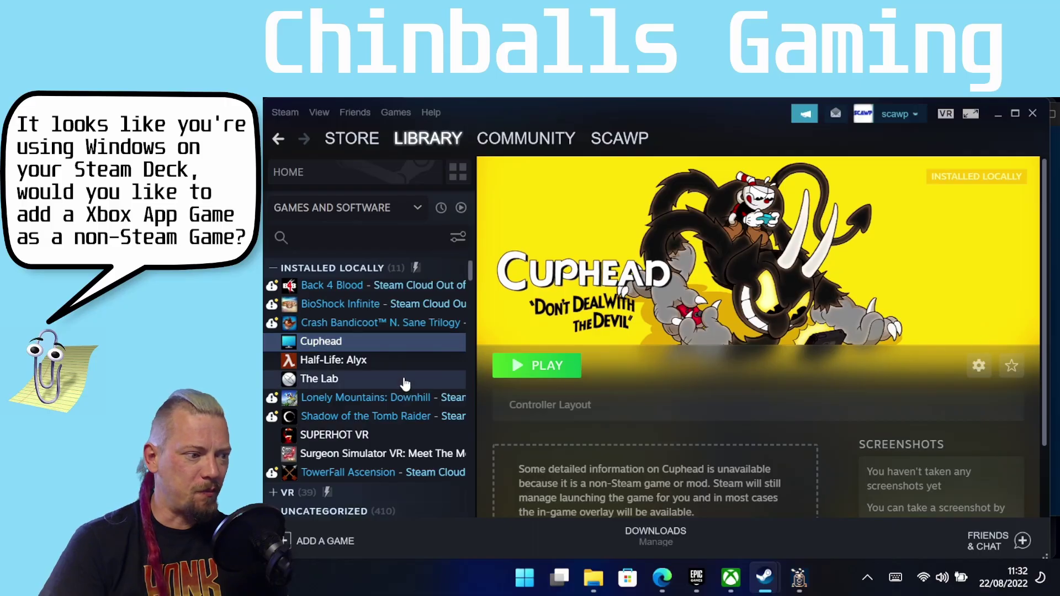
Open Cuphead's shortcut properties and browse for an icon into Steam's userdata folder.
click(972, 368)
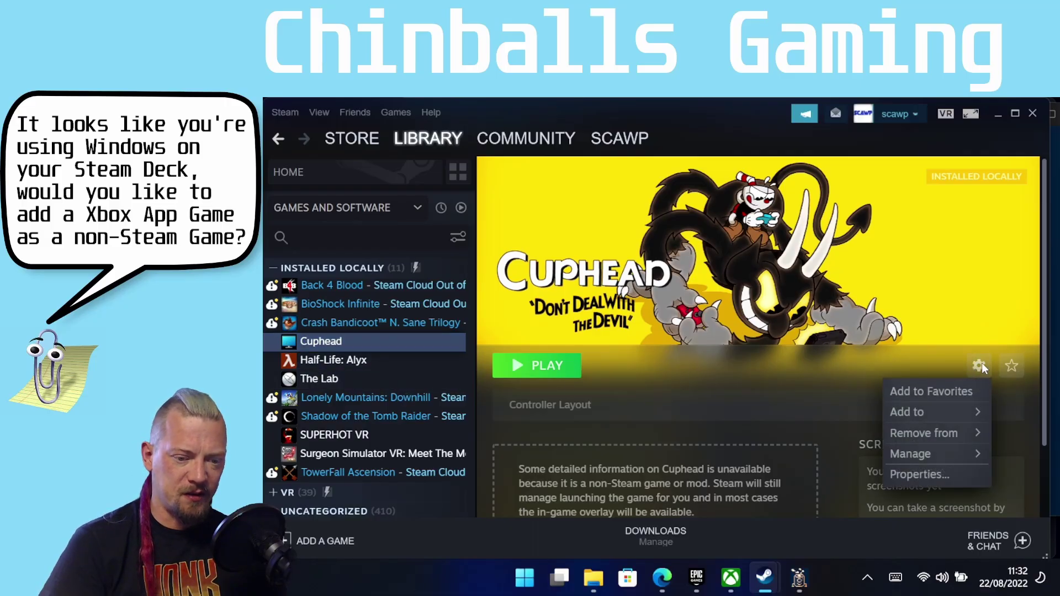
click(920, 472)
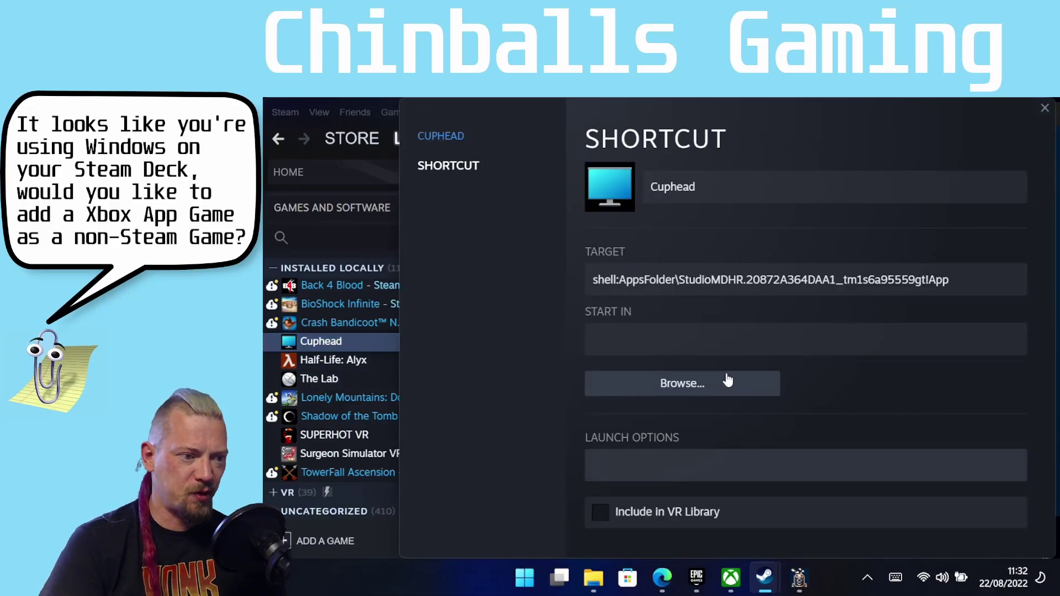
click(613, 199)
click(601, 222)
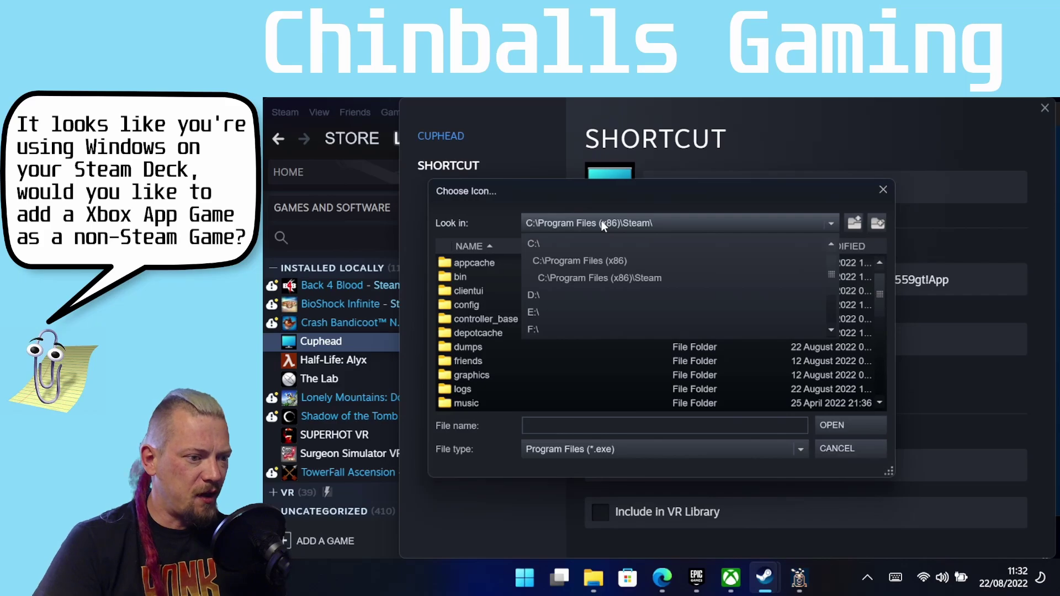
click(601, 222)
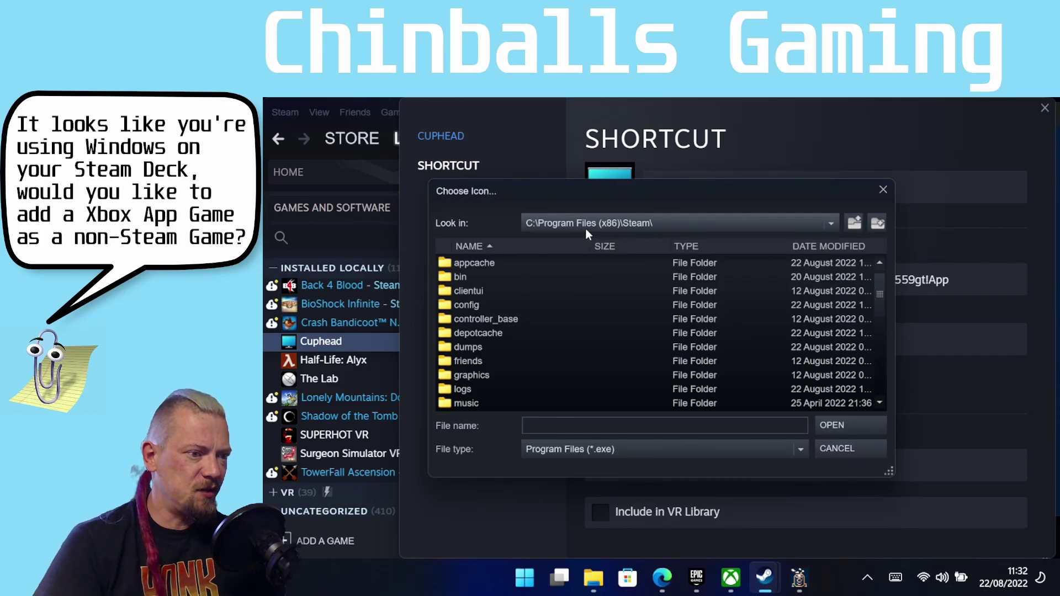
scroll(475, 360, down, 4)
double_click(475, 361)
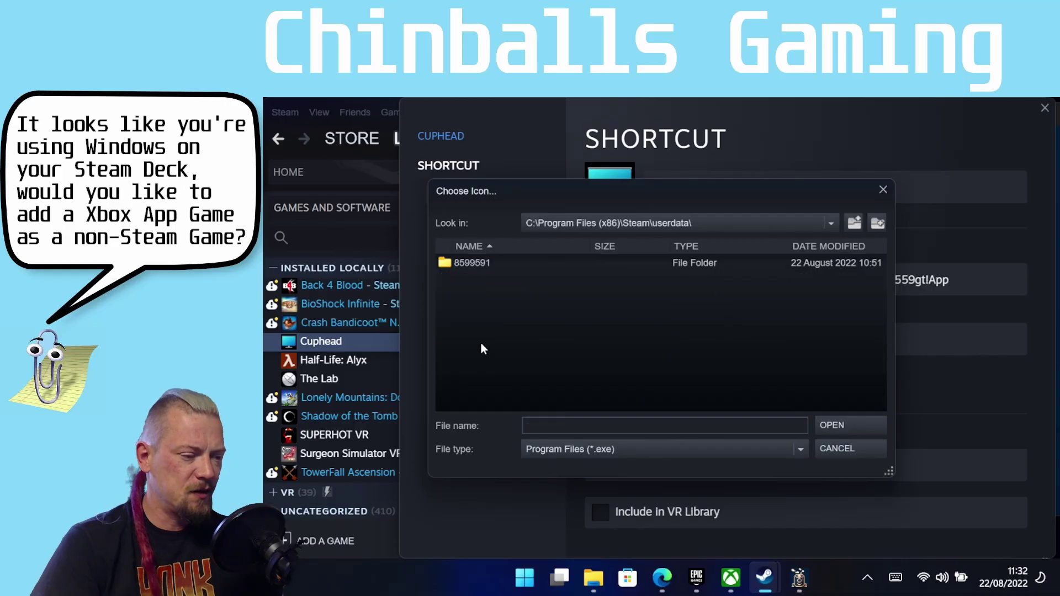
double_click(469, 260)
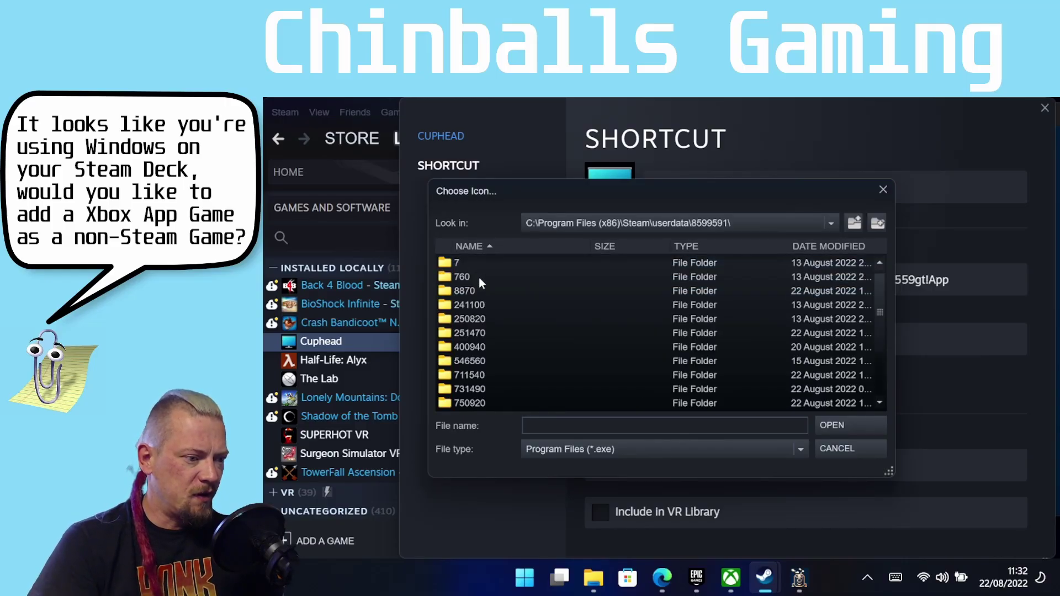
scroll(480, 369, down, 2)
double_click(453, 362)
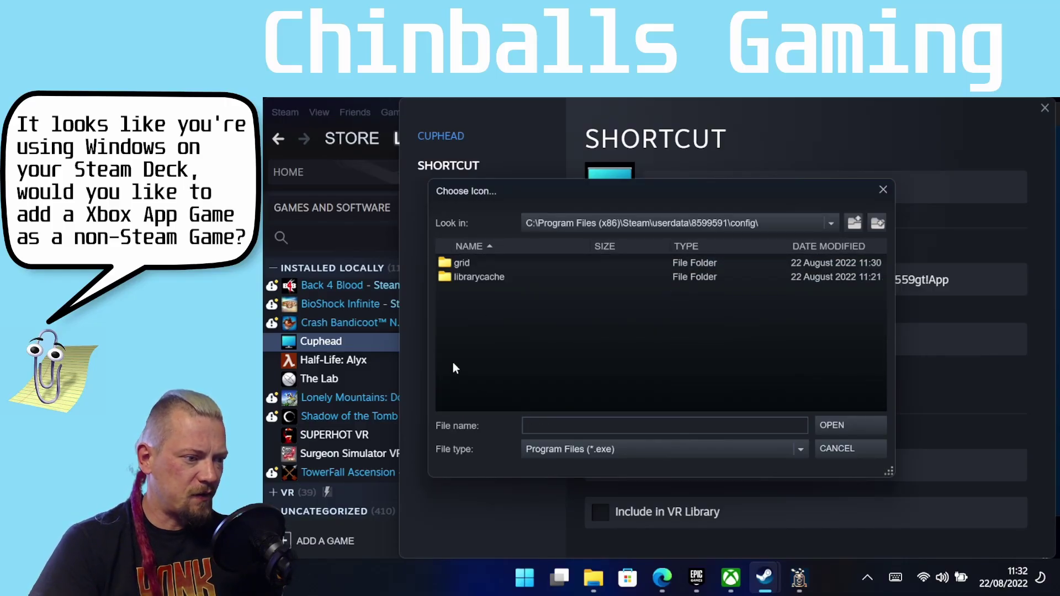
double_click(460, 265)
click(588, 445)
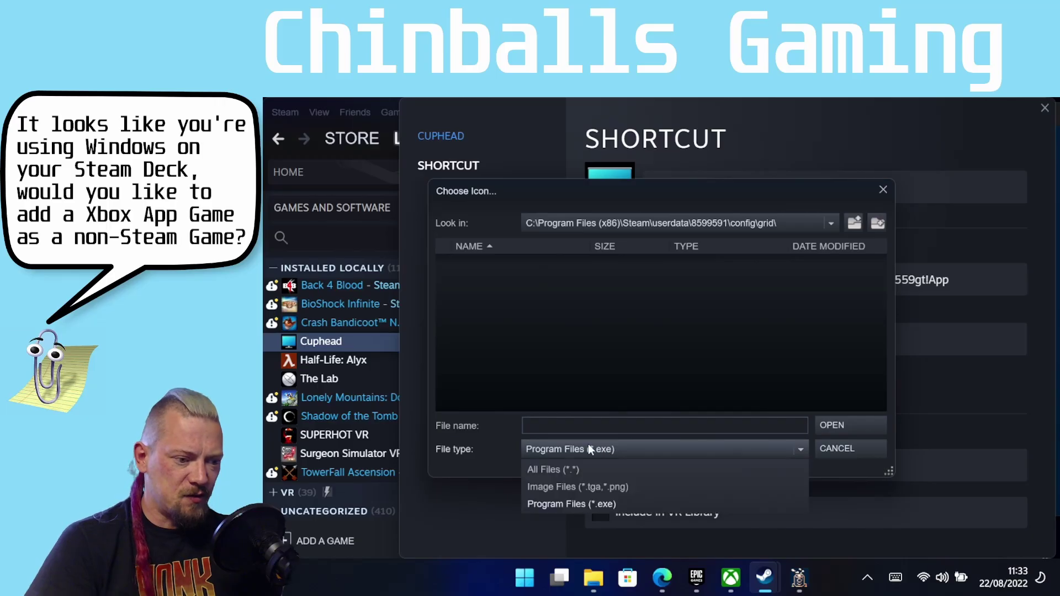
click(574, 468)
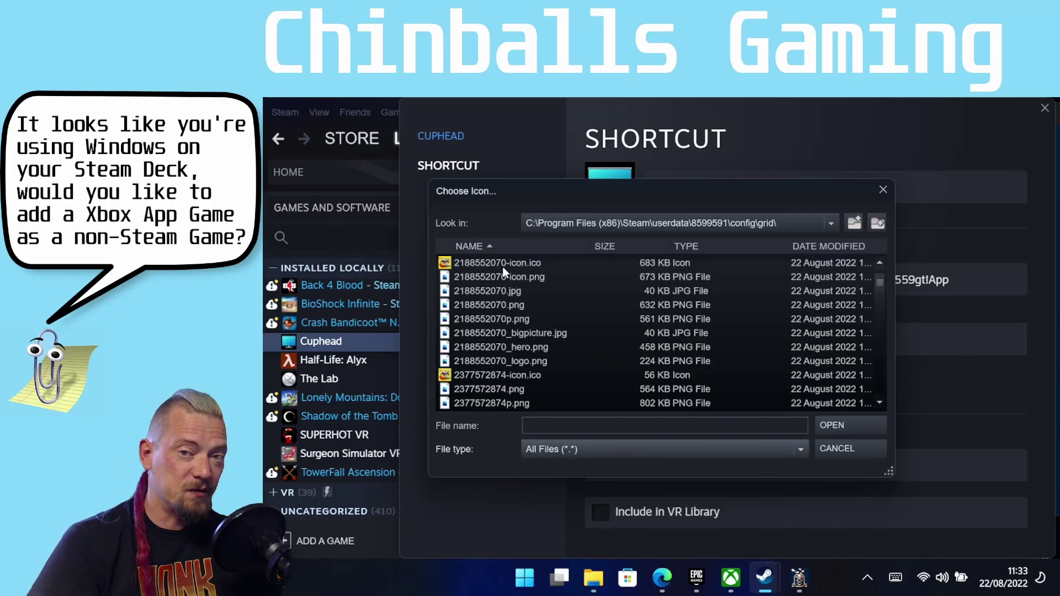
click(476, 262)
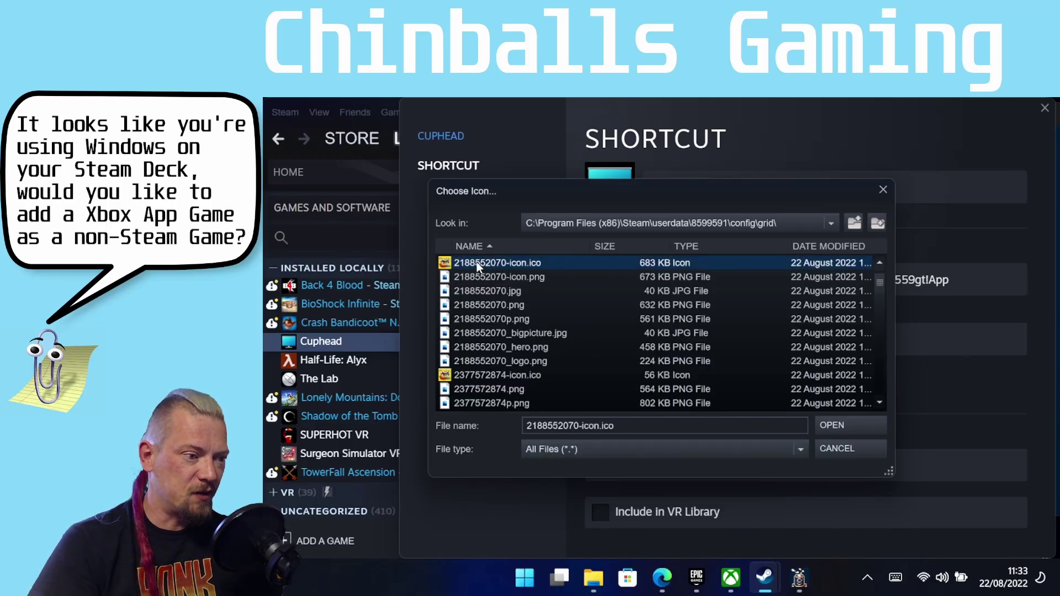
click(829, 427)
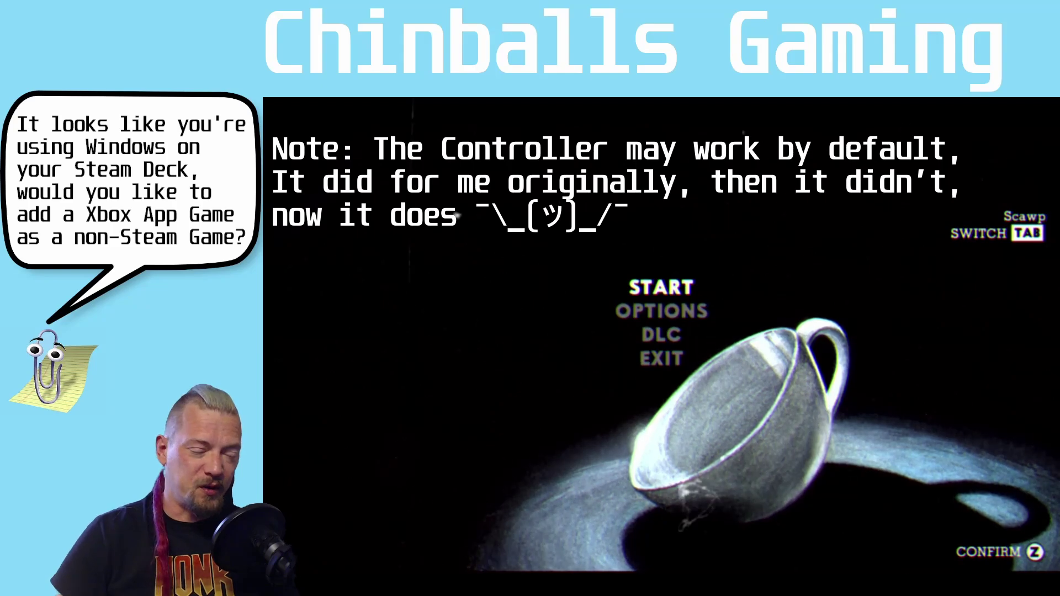
Move Cuphead's title menu selection down to EXIT.
key(Down)
key(Down)
key(Down)
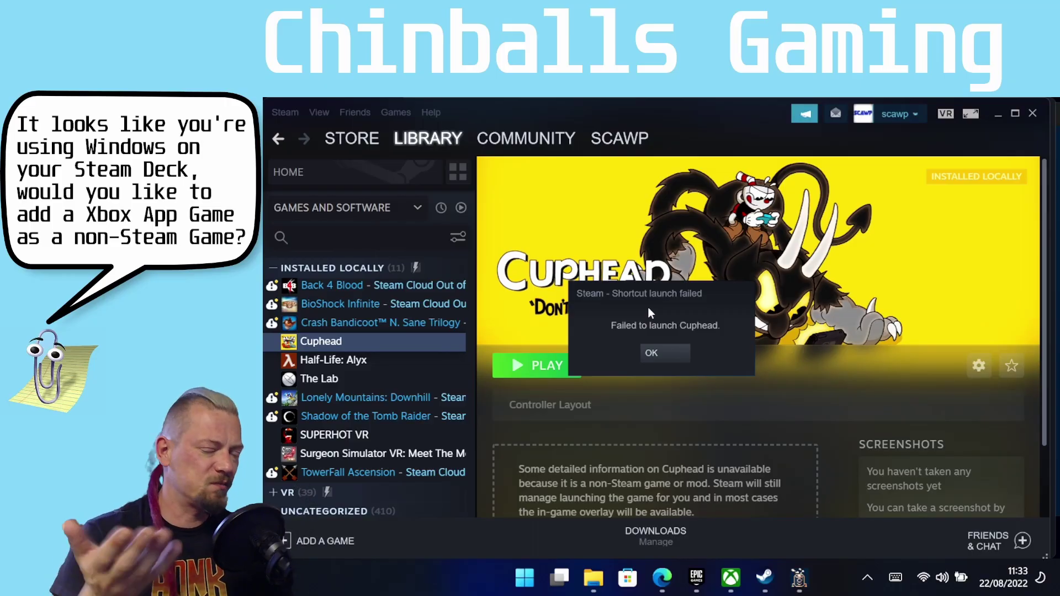
Dismiss the 'Failed to launch Cuphead' message with OK to return to the Cuphead library page.
click(661, 336)
key(Return)
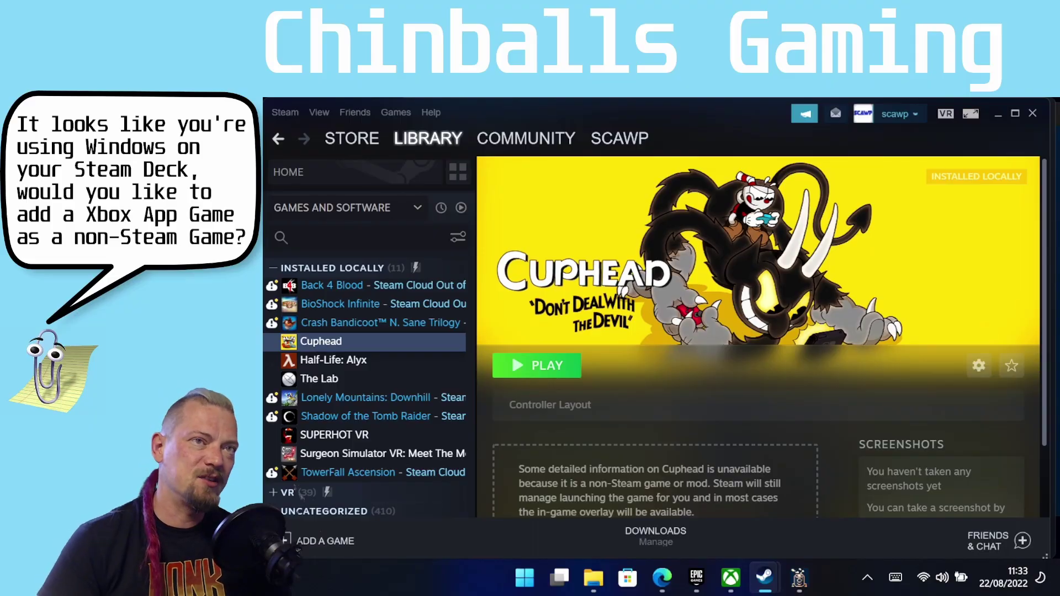